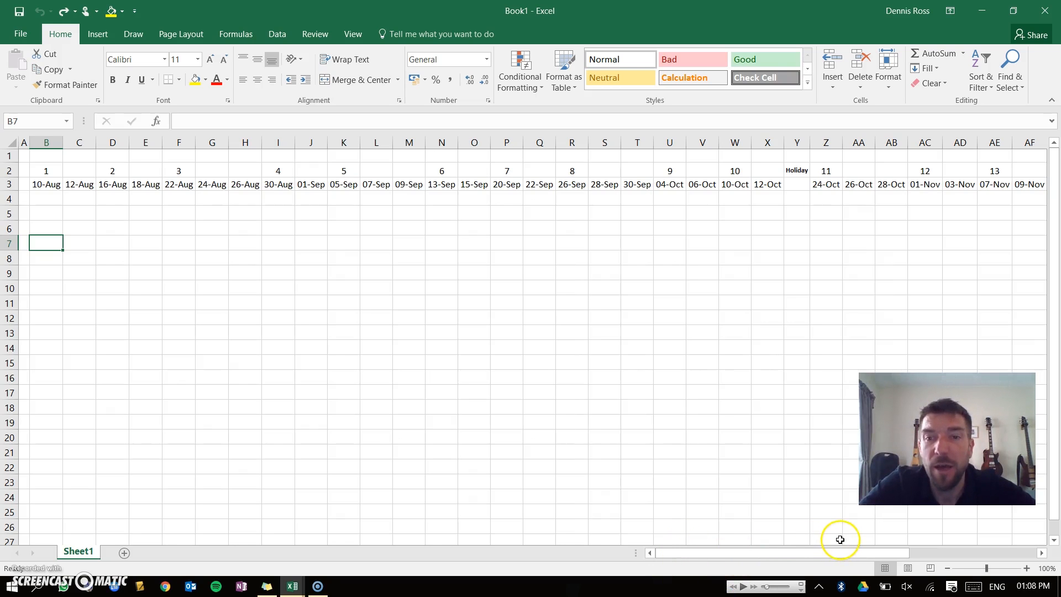
Scroll across the header rows to review the week numbers, holidays and dates through mid-December.
left_click_drag(836, 553, 1049, 564)
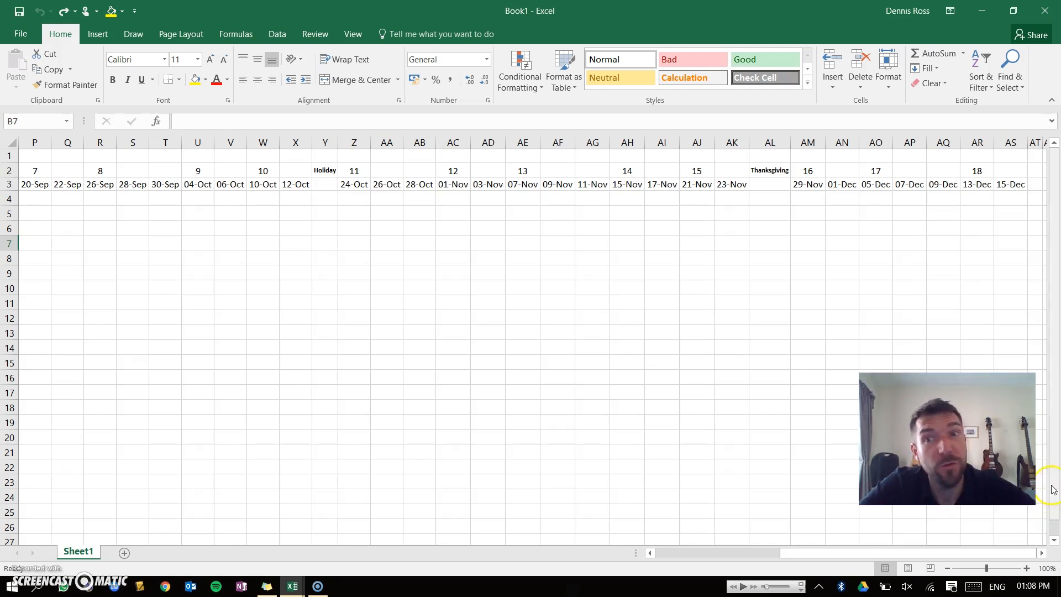
left_click(971, 169)
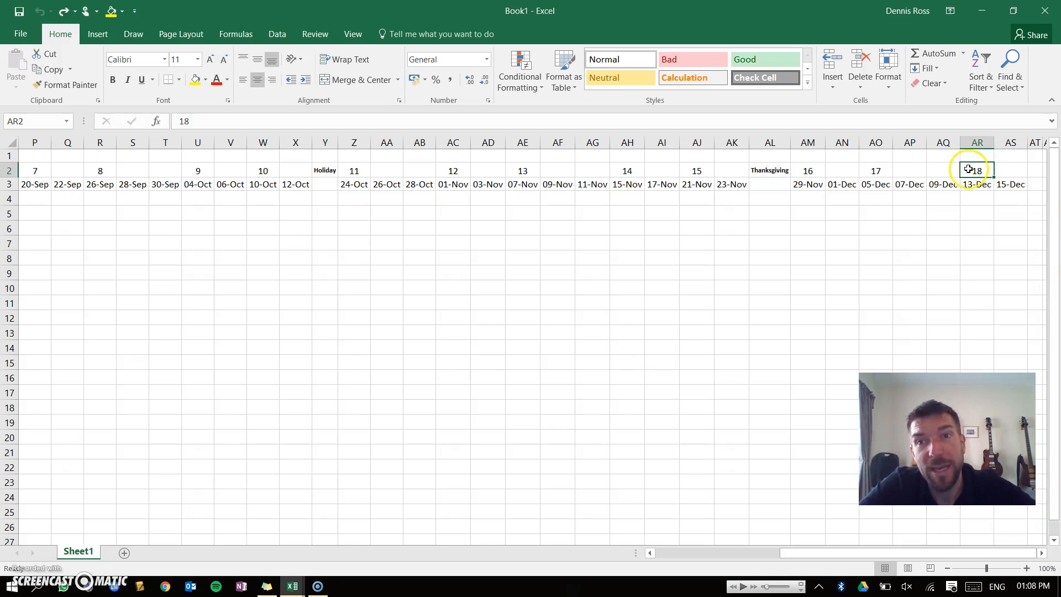
left_click_drag(872, 552, 748, 553)
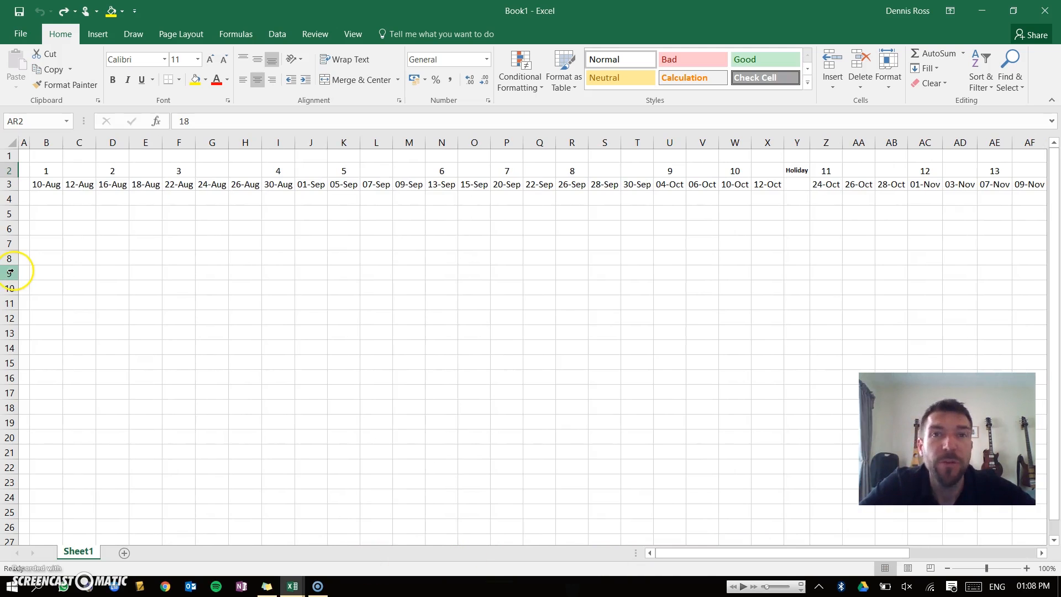
left_click(50, 186)
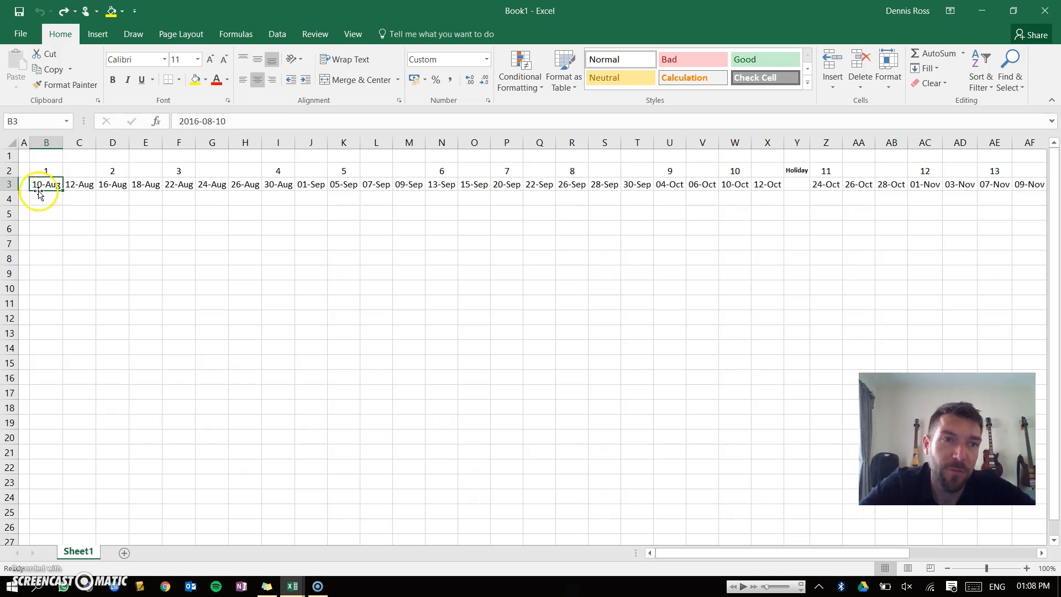
Enter the test date 10/8 in cell B5.
left_click(45, 214)
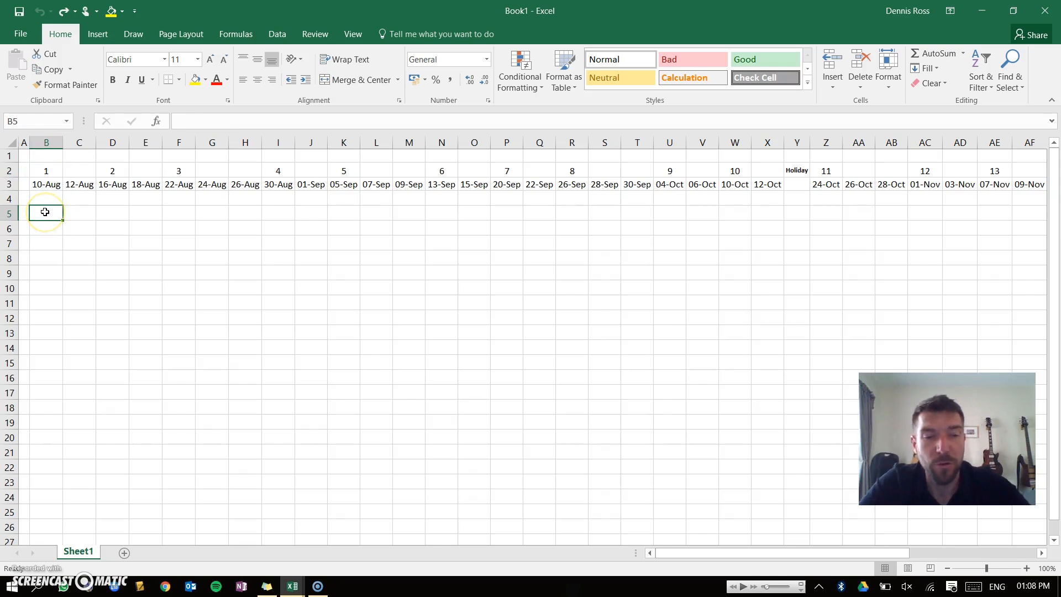
type("10")
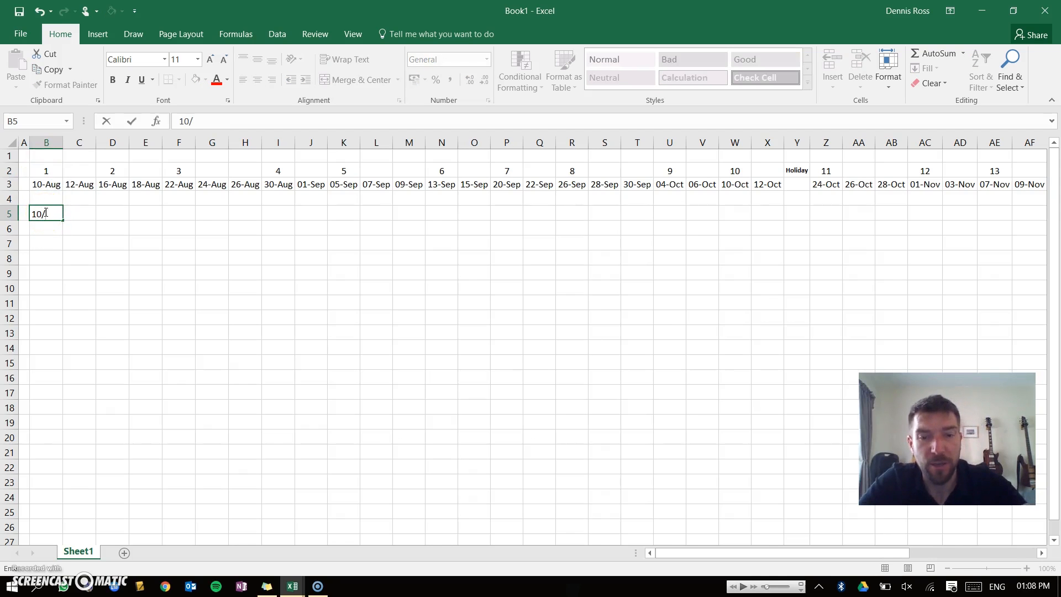
type("/8")
key("ctrl+Return")
Re-enter cell B5 as 8/10, then clear the cell again.
left_click(45, 213)
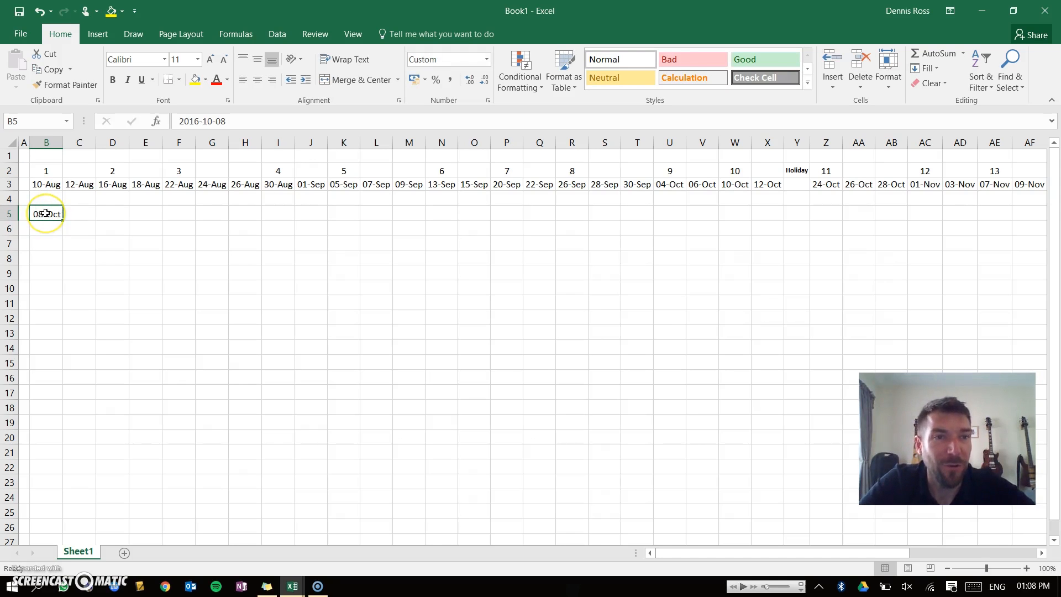
type("8/10")
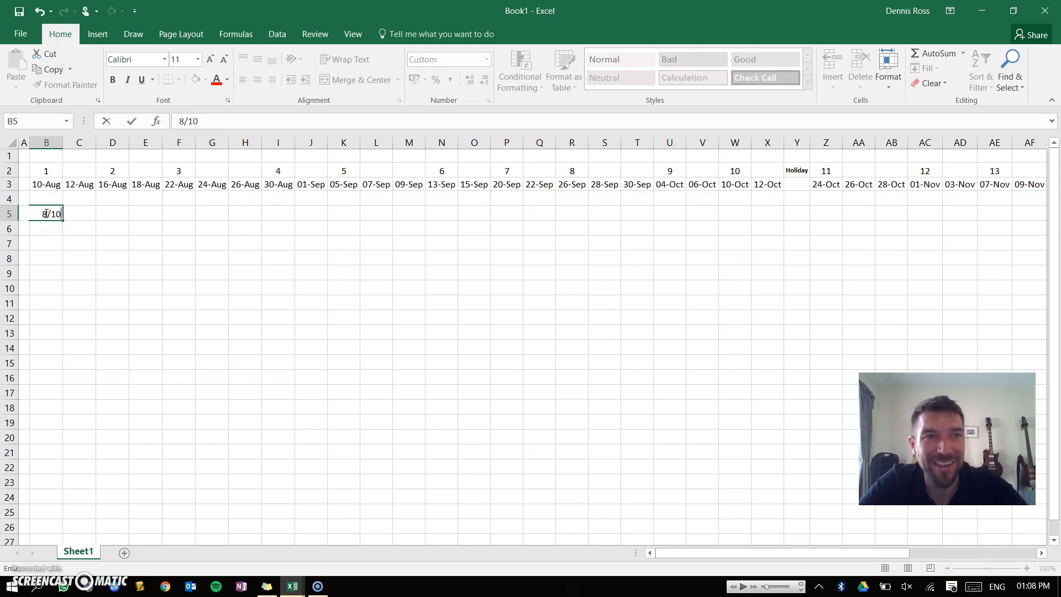
key("Return")
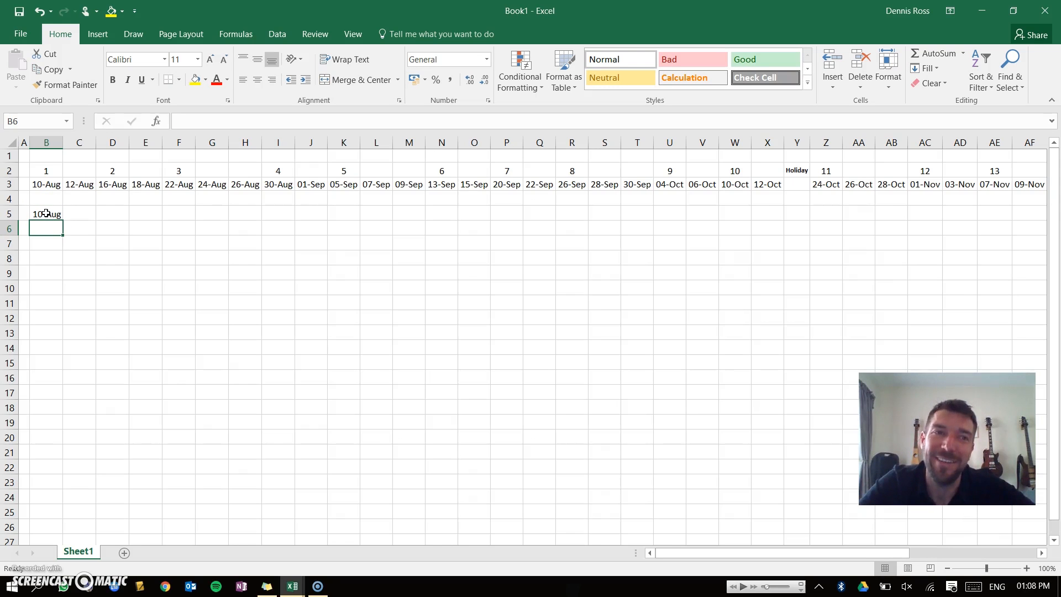
left_click(44, 169)
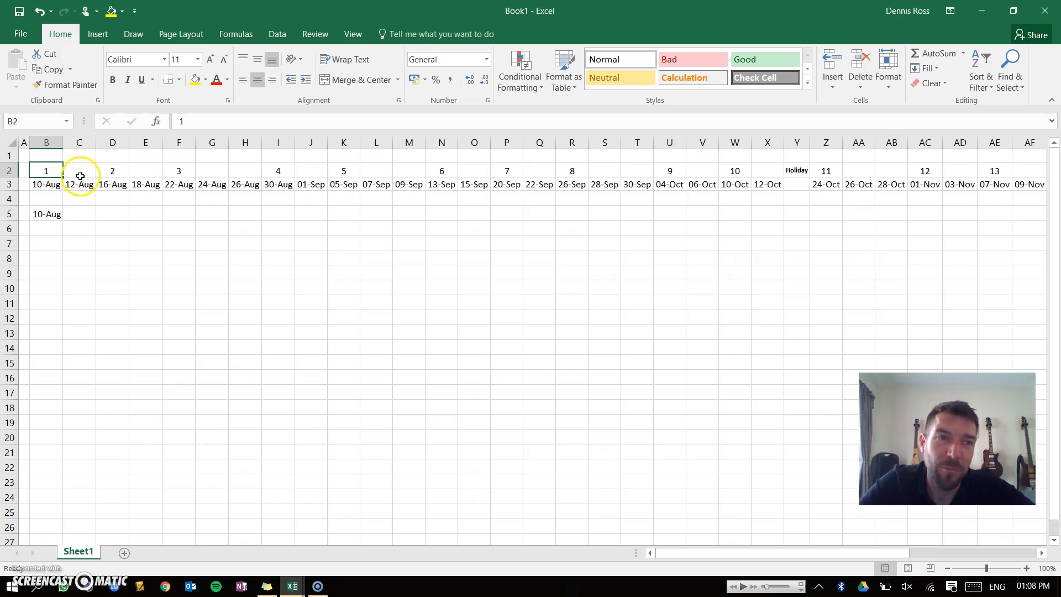
left_click(47, 214)
key("BackSpace")
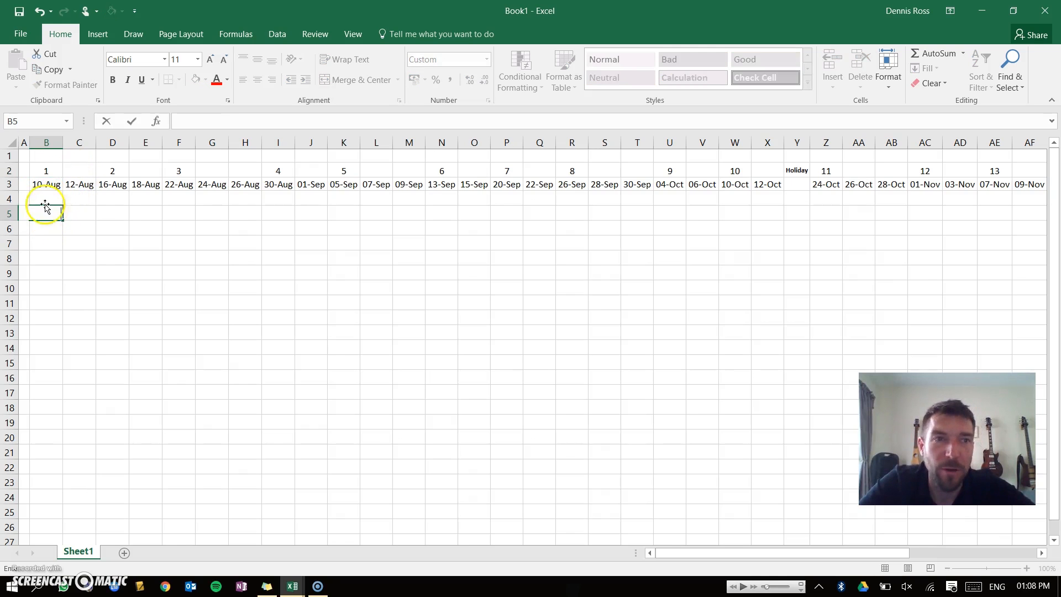
Merge and center the week 1 and week 2 labels across their two date columns each.
left_click(36, 172)
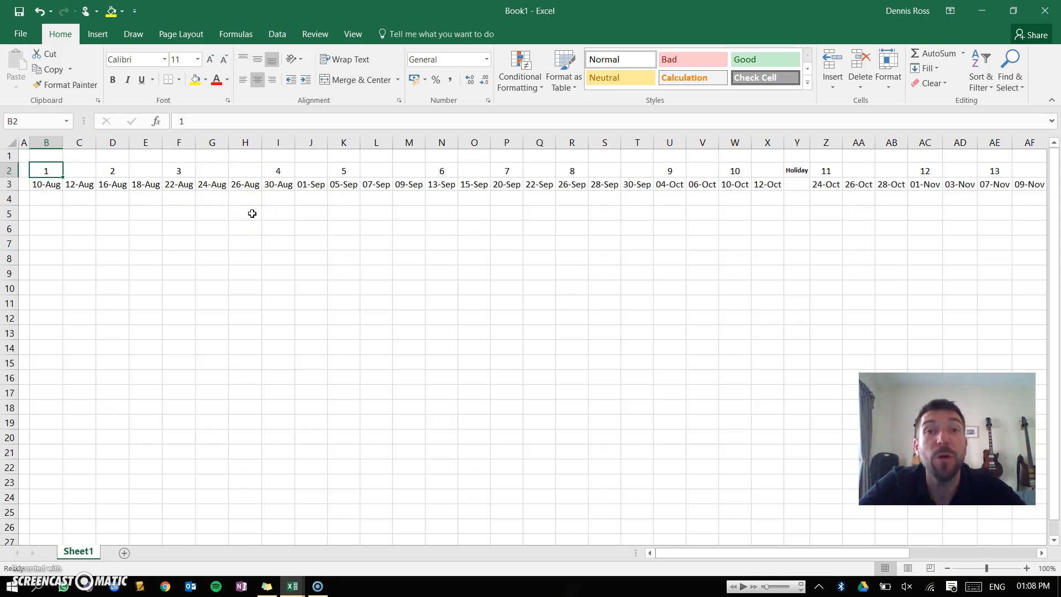
left_click(217, 214)
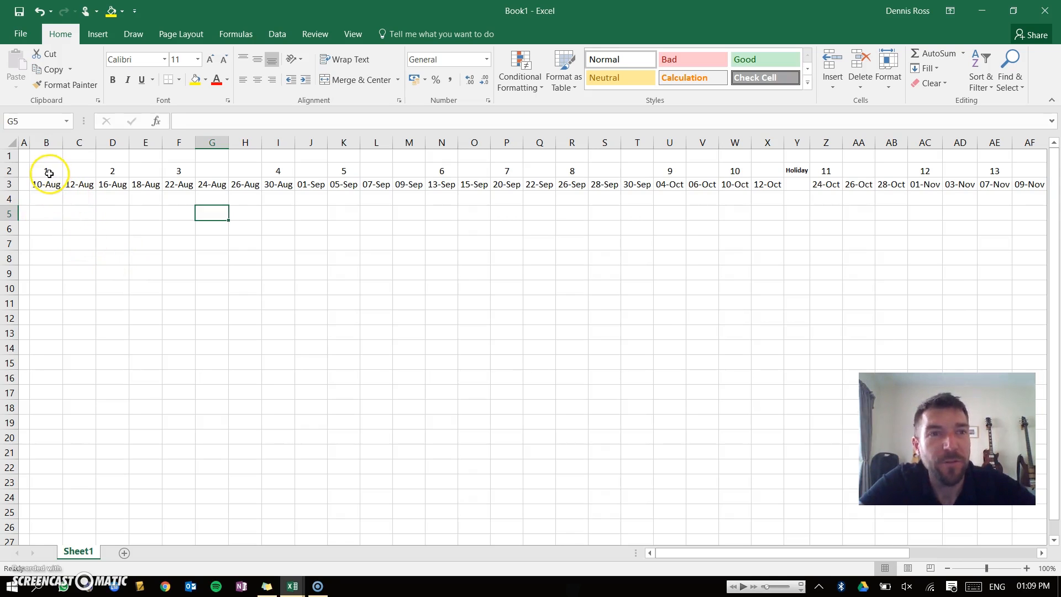
left_click_drag(48, 172, 77, 171)
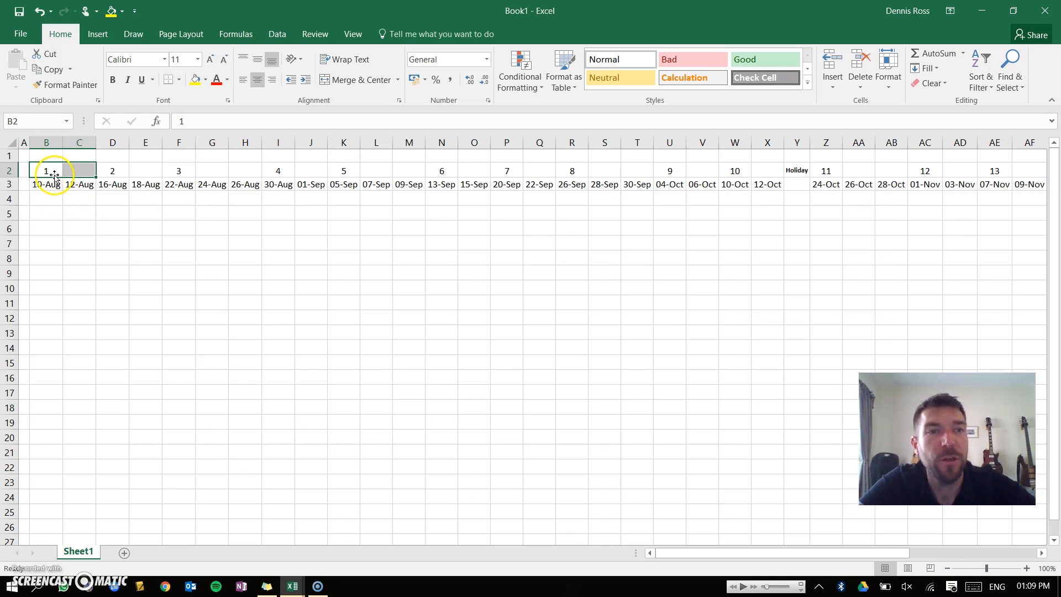
left_click(348, 82)
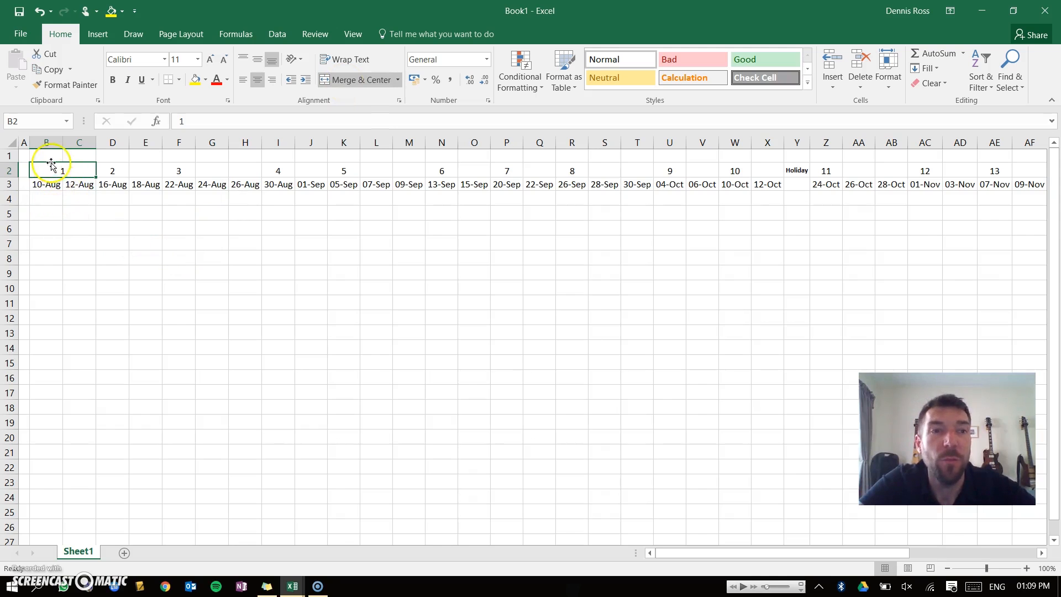
left_click_drag(120, 170, 145, 169)
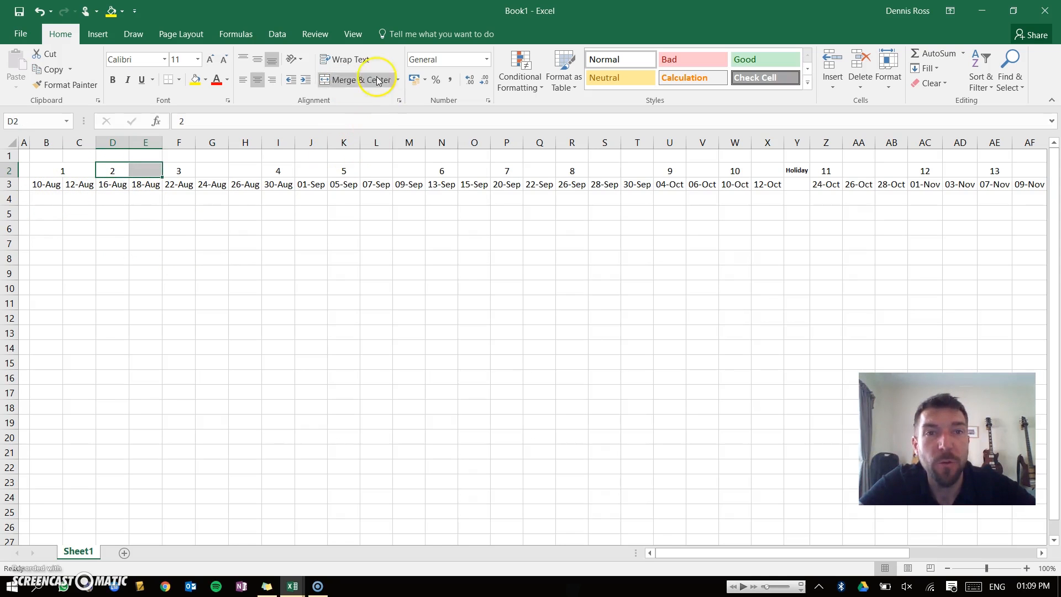
left_click(360, 80)
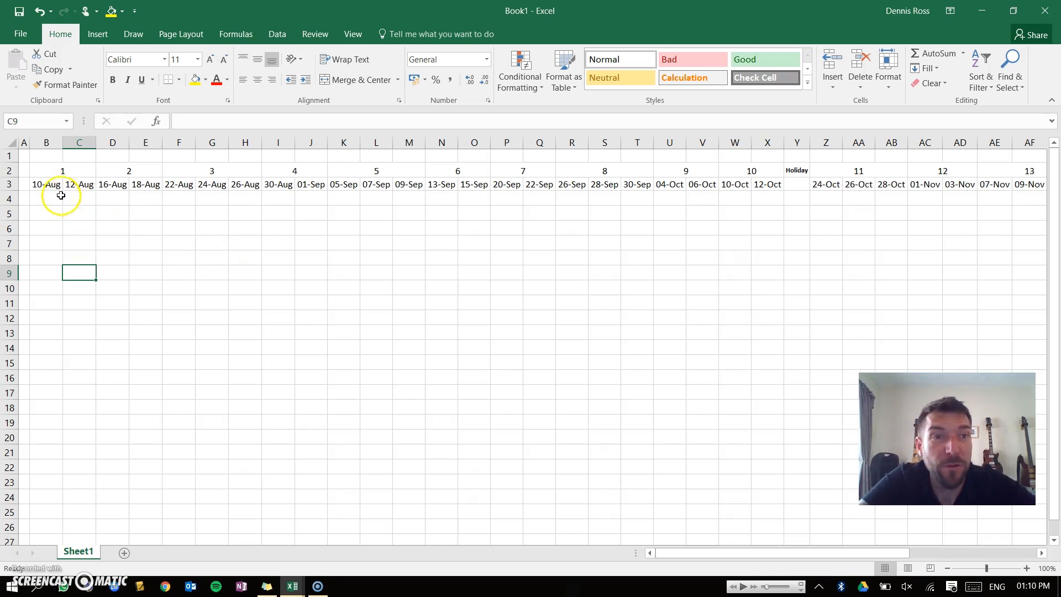
Select the date row and rotate its text up.
left_click(42, 184)
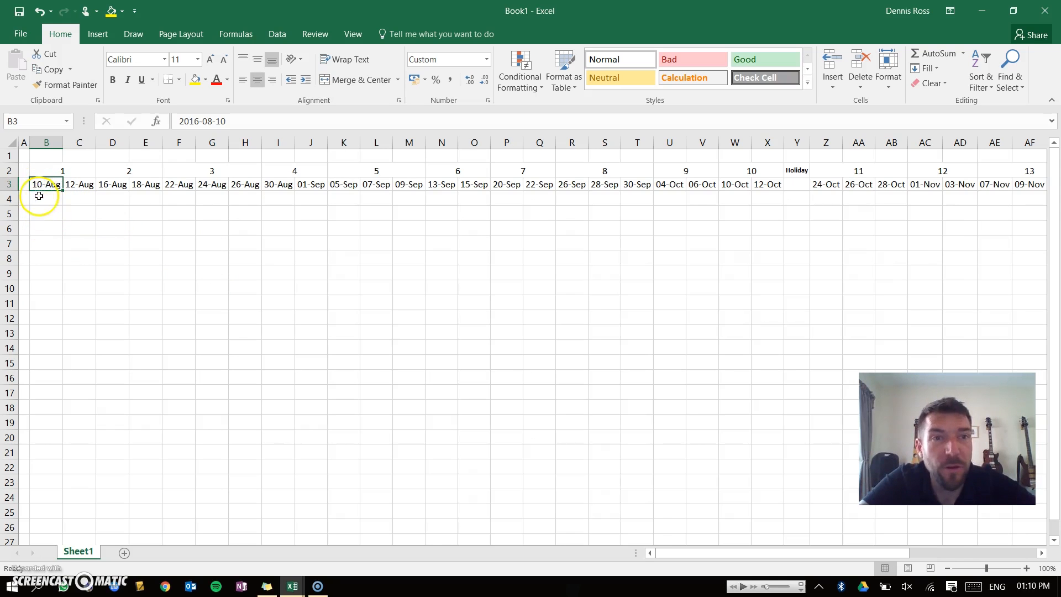
left_click(9, 185)
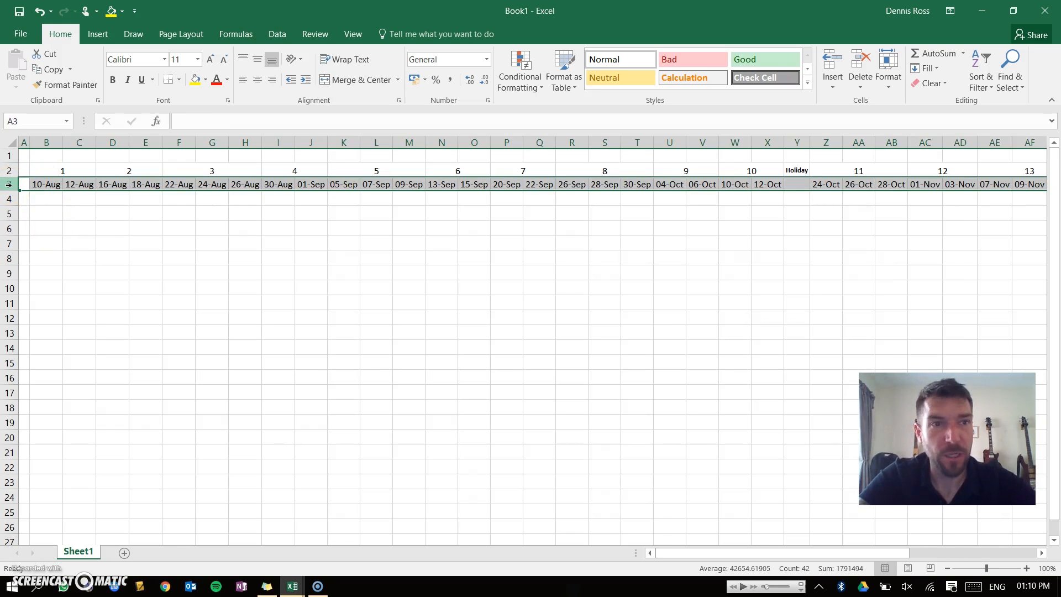
left_click(9, 170)
left_click(9, 184)
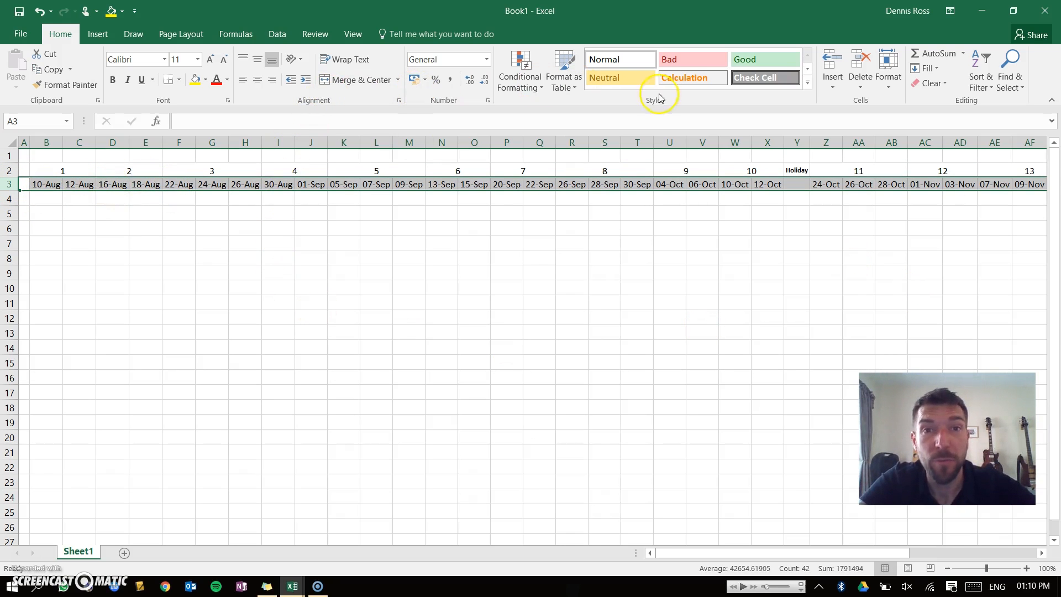
left_click(296, 62)
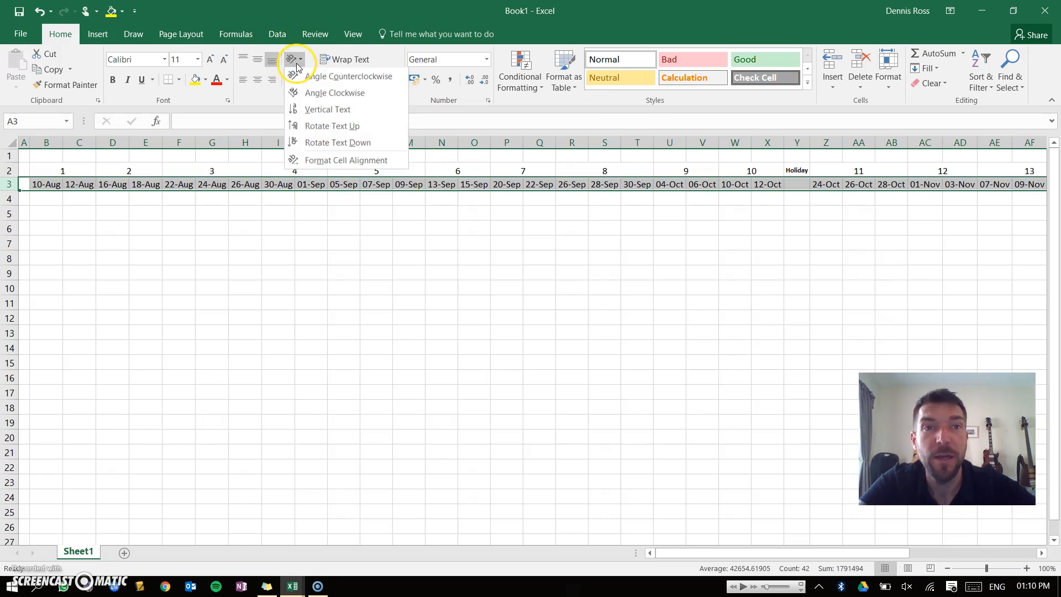
left_click(313, 134)
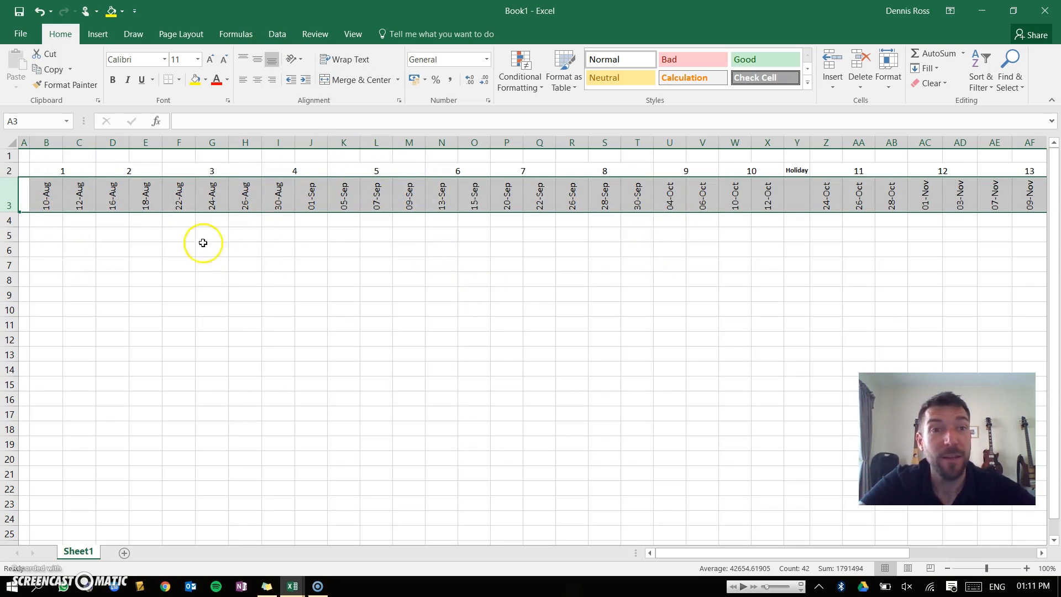
Select the whole sheet and autofit all column widths to the rotated dates.
left_click_drag(189, 246, 108, 247)
left_click(109, 248)
left_click_drag(62, 145, 49, 145)
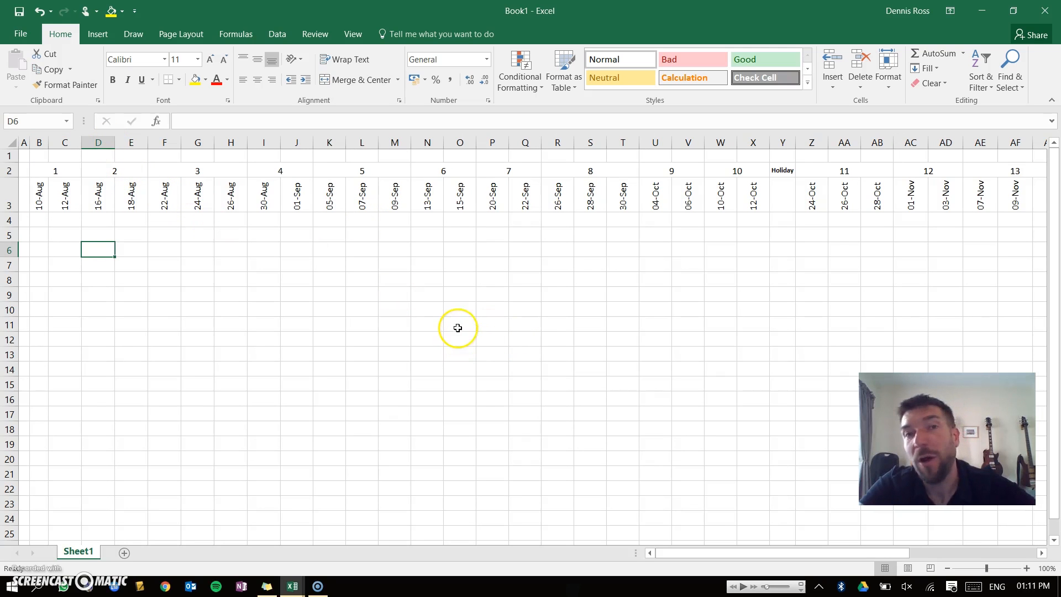
left_click(13, 142)
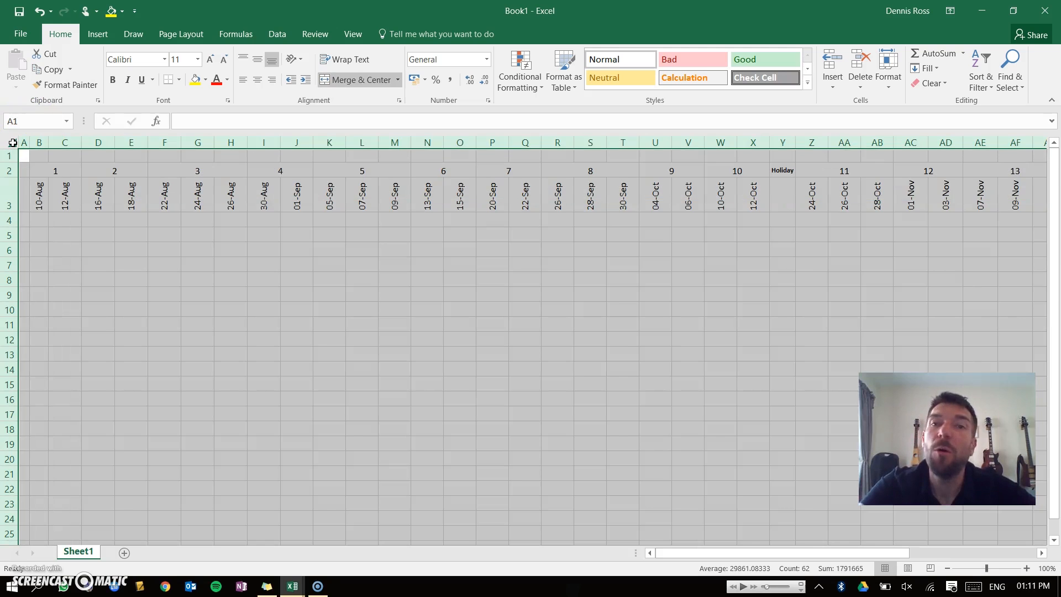
double_click(47, 143)
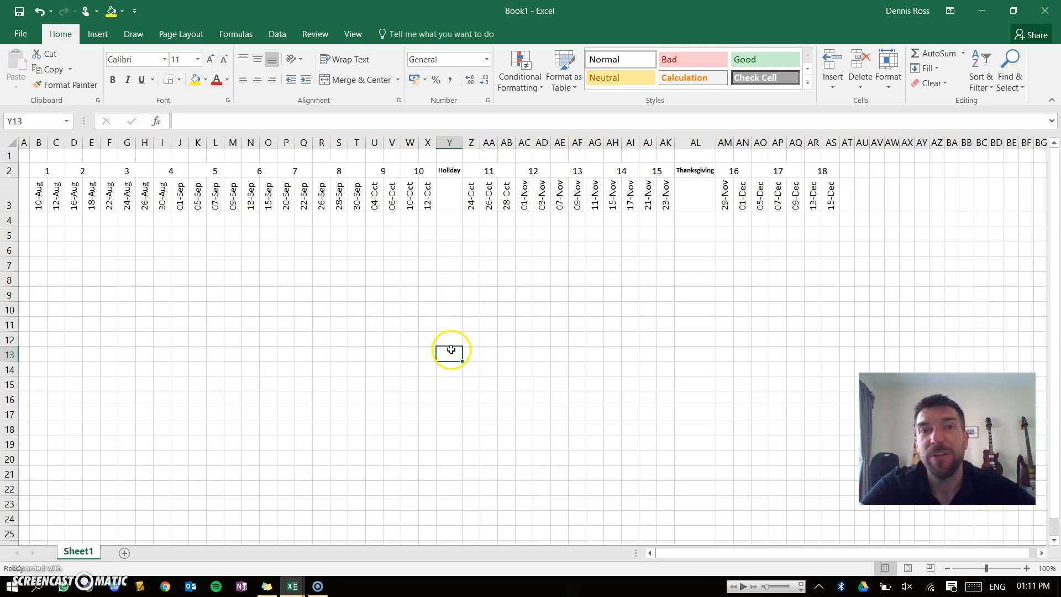
Merge the Holiday cell with the cell below it and rotate its text up.
left_click(448, 352)
left_click_drag(448, 170, 449, 193)
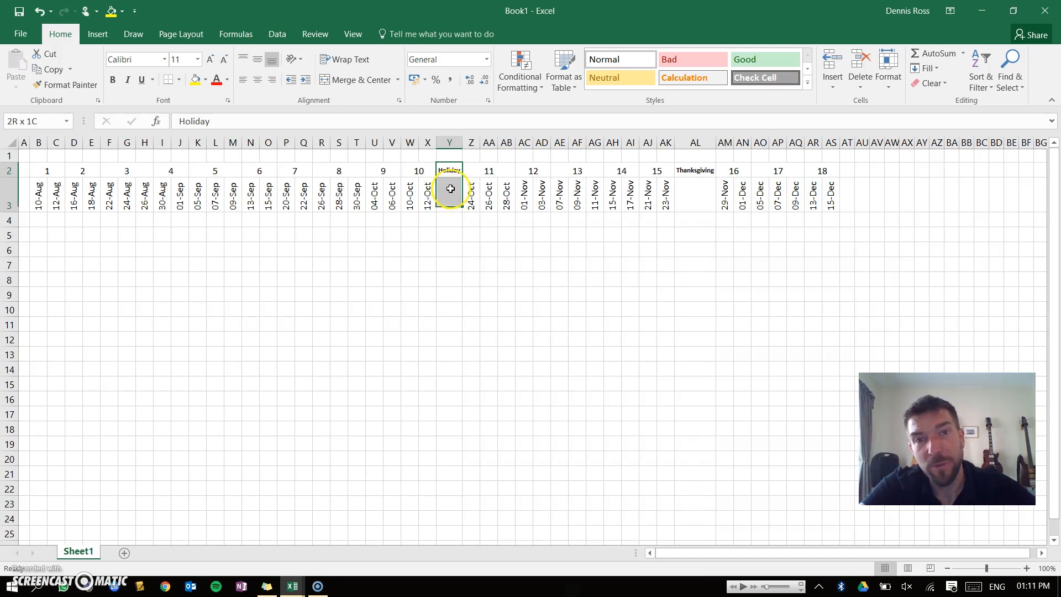
left_click(351, 79)
left_click(294, 59)
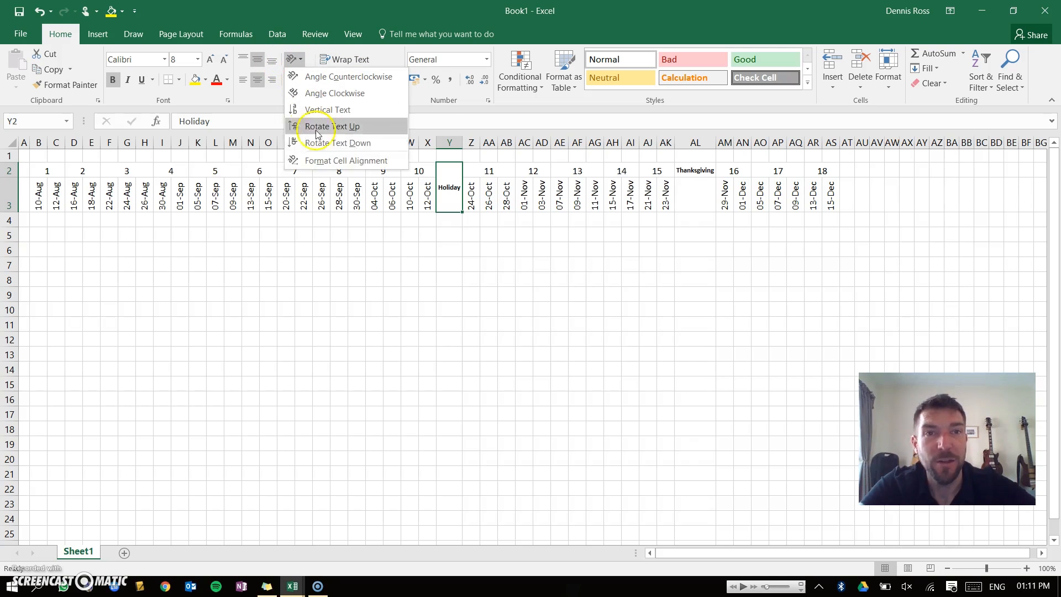
left_click(323, 128)
Merge the Thanksgiving cell with the cell below it and rotate its text down.
left_click_drag(687, 172, 689, 203)
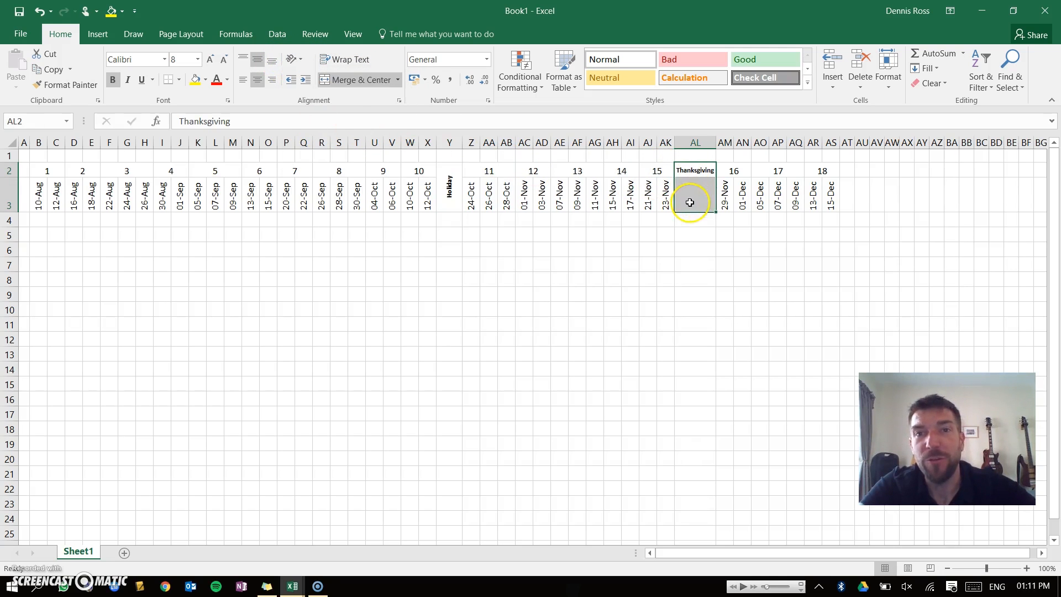
left_click(357, 80)
left_click(298, 61)
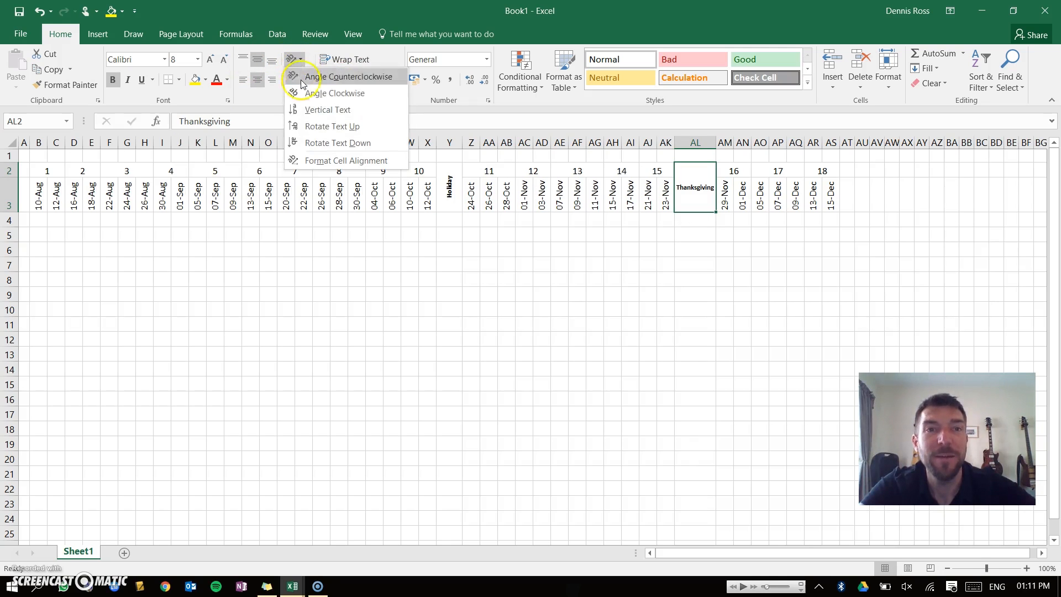
left_click(319, 142)
Narrow the Holiday and Thanksgiving columns and rotate the Thanksgiving text up instead.
left_click_drag(466, 149, 452, 145)
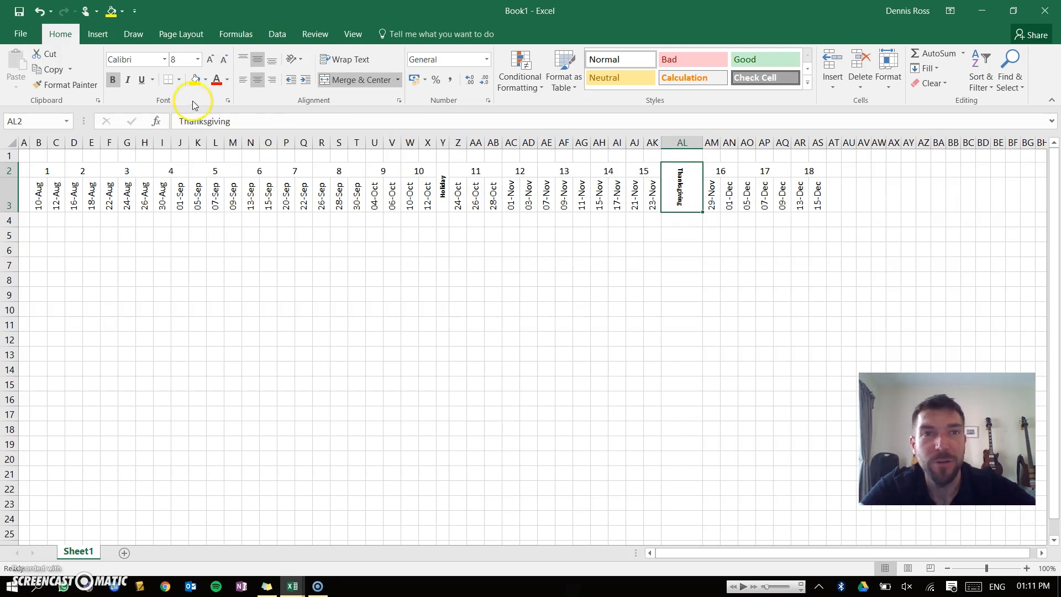
left_click(299, 62)
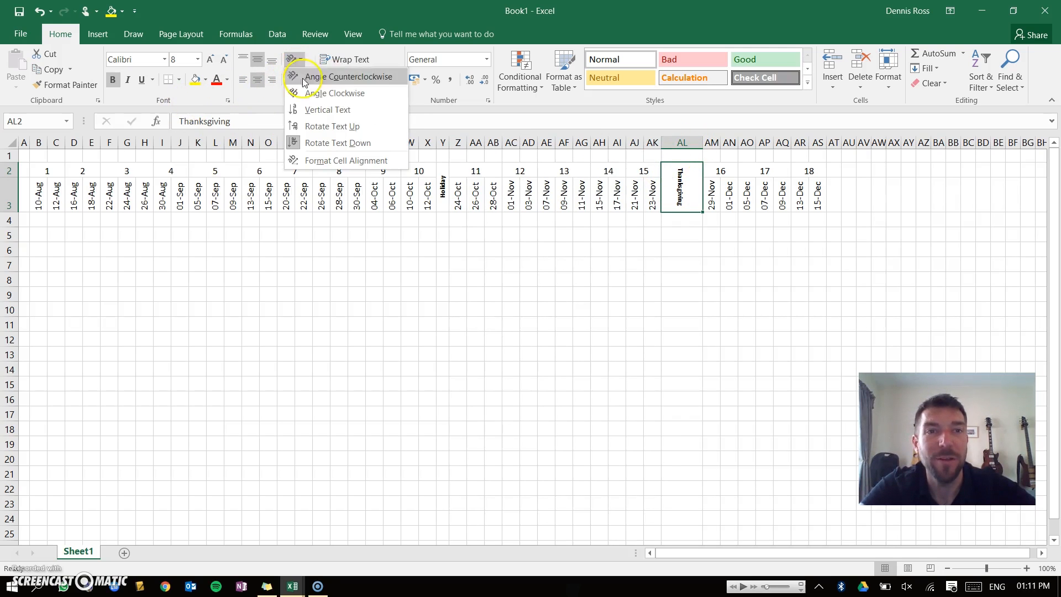
left_click(322, 122)
left_click_drag(703, 145, 674, 145)
left_click(664, 284)
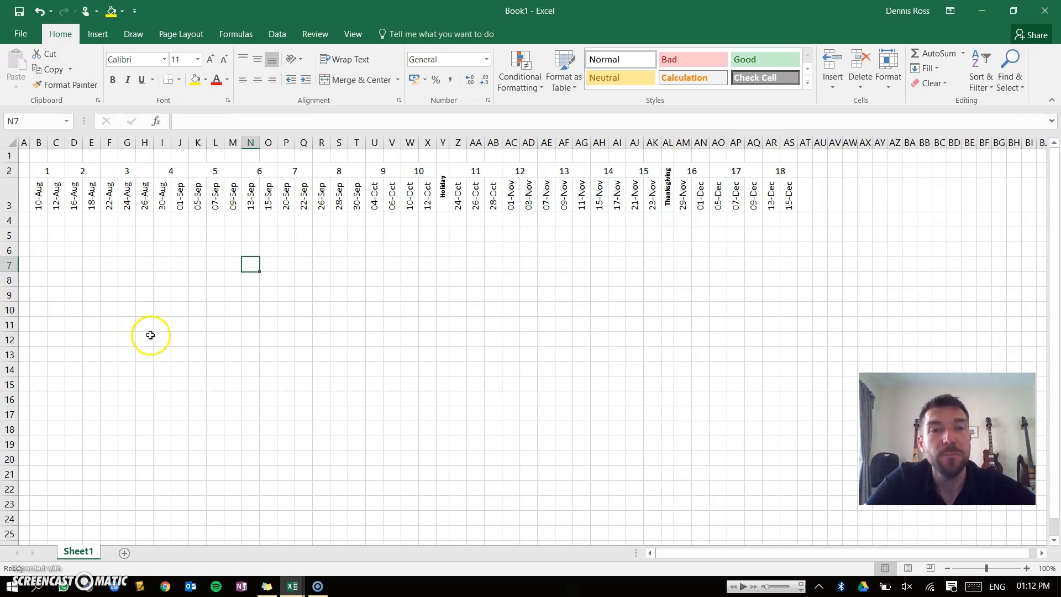
Rename the worksheet as Gantt Chart.
double_click(74, 553)
type("Gantt Chart")
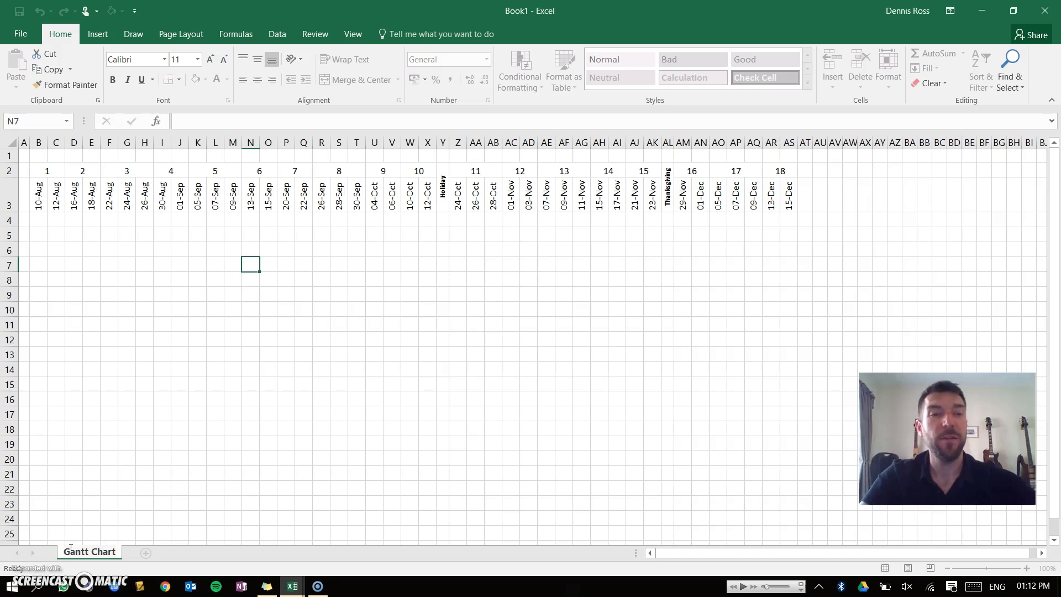
left_click(127, 472)
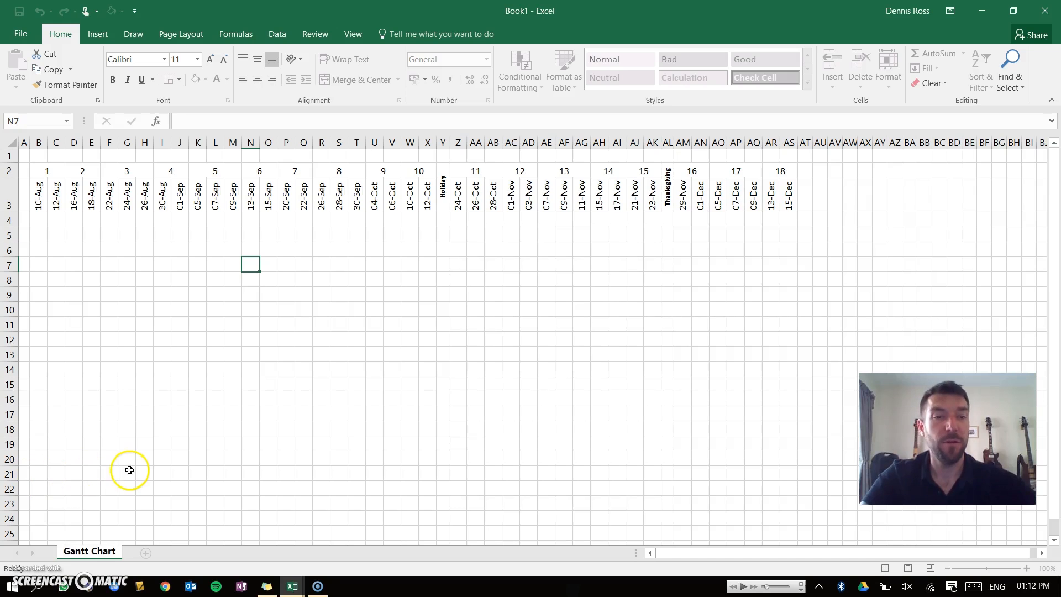
left_click(95, 552)
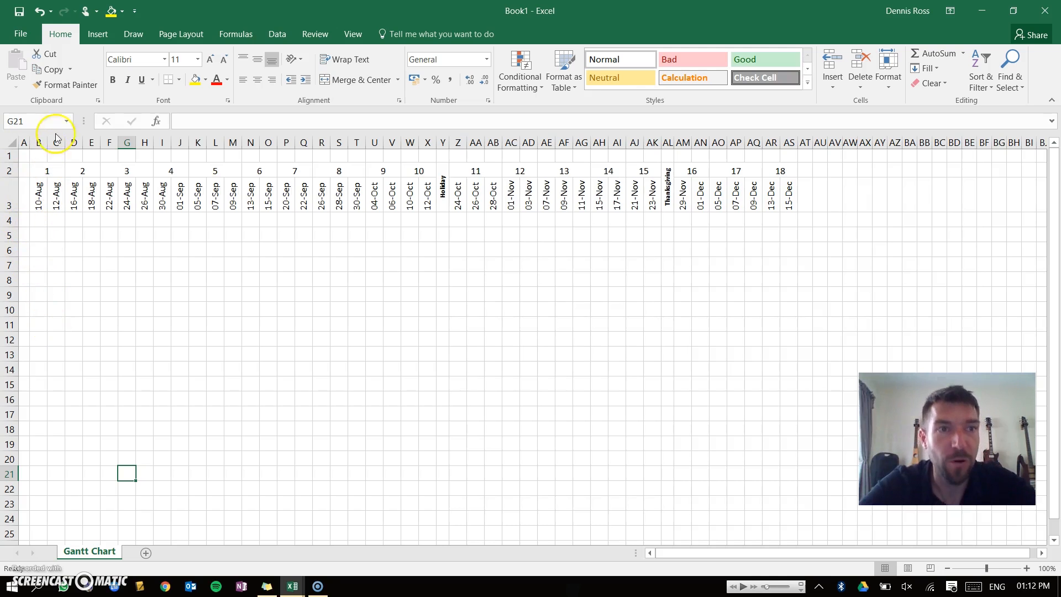
Widen column A to make room for task names.
left_click_drag(30, 145, 121, 158)
left_click(150, 309)
left_click(65, 220)
left_click(81, 301)
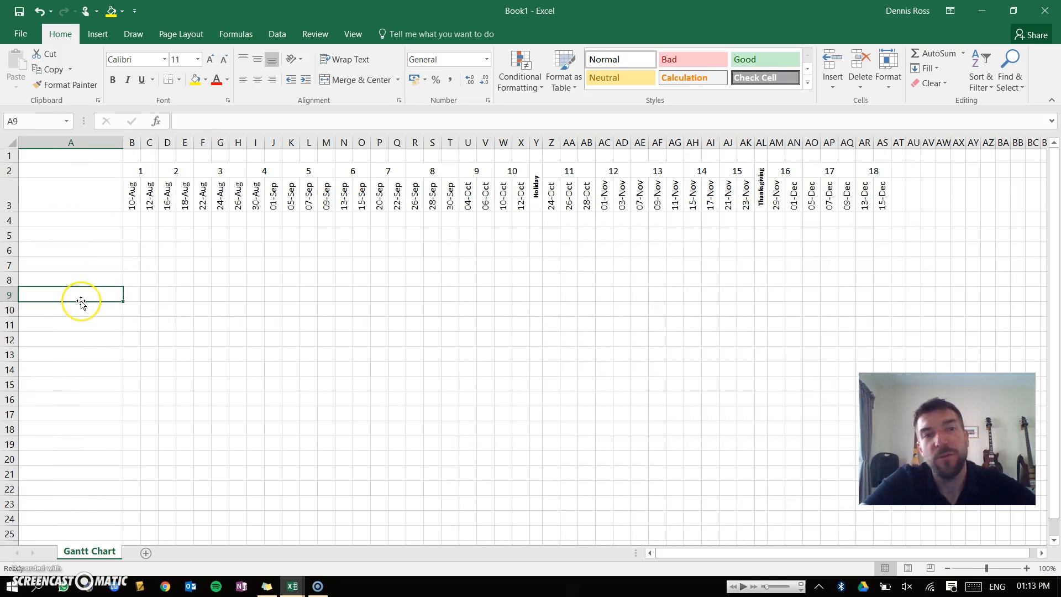
Enter the task name Exhibition in cell A5.
left_click(37, 237)
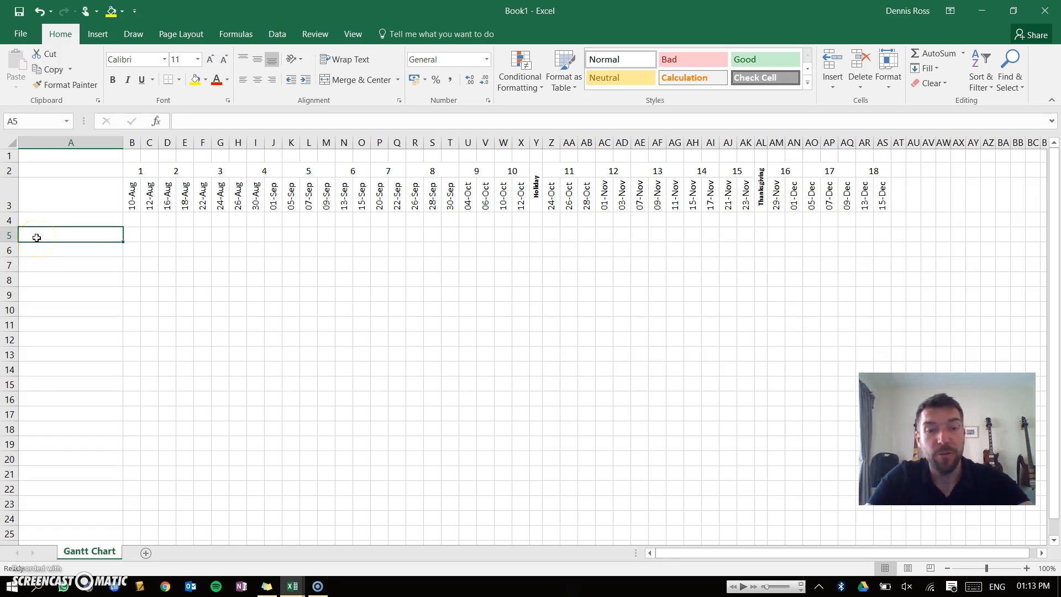
type("Exhibition")
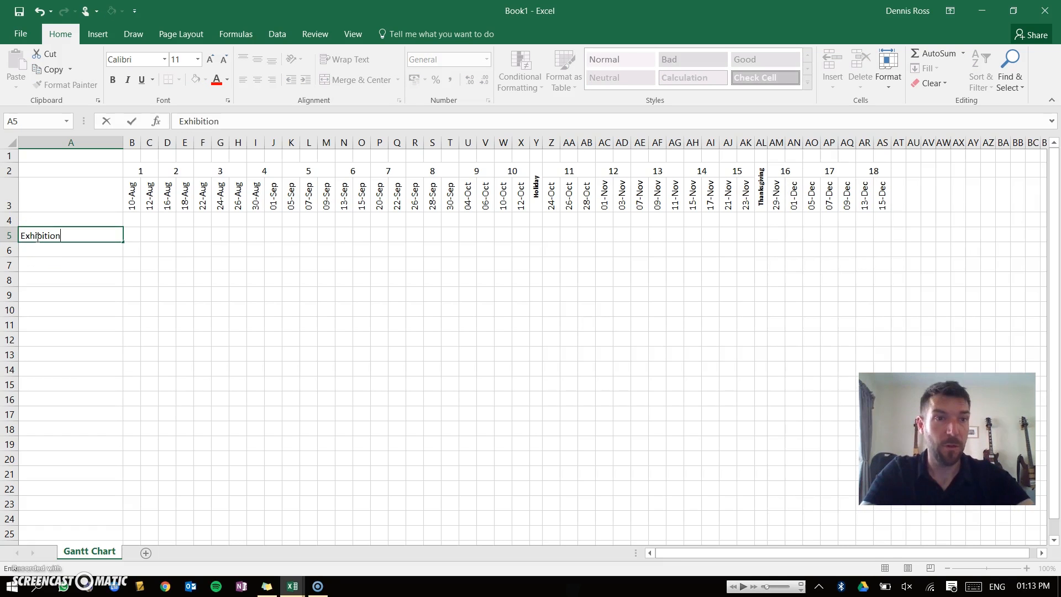
key("Return")
Fill the 05-Dec cell of the Exhibition row yellow and give it a thick outside border.
left_click(36, 236)
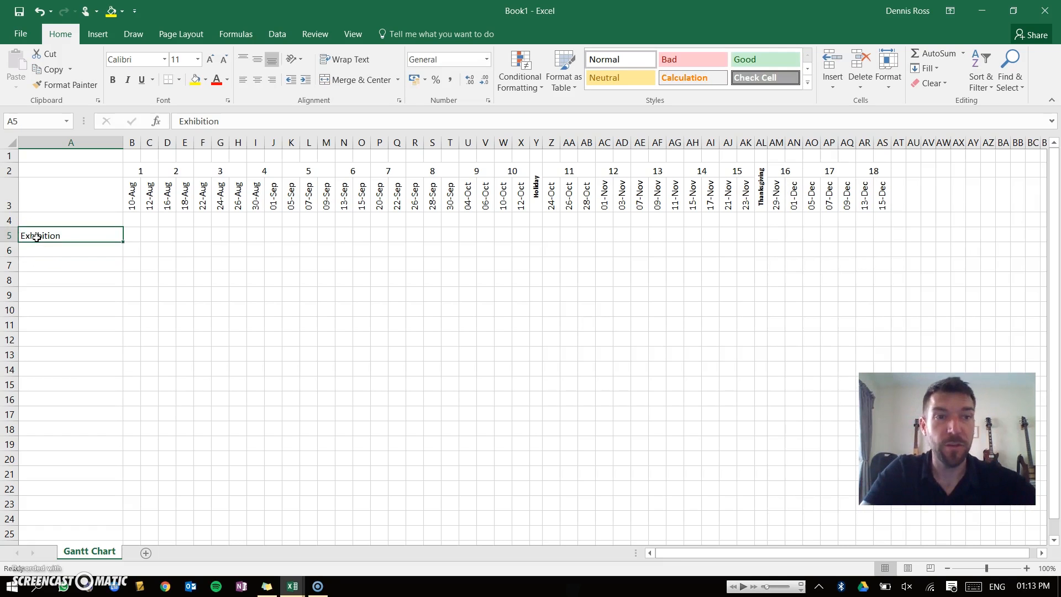
left_click(808, 234)
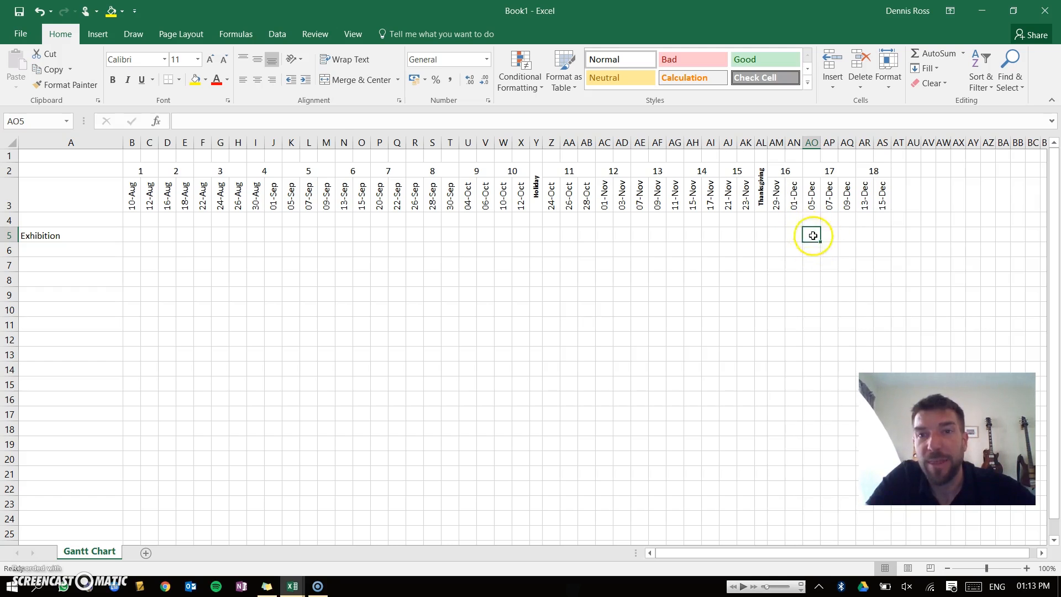
left_click(195, 82)
left_click(178, 80)
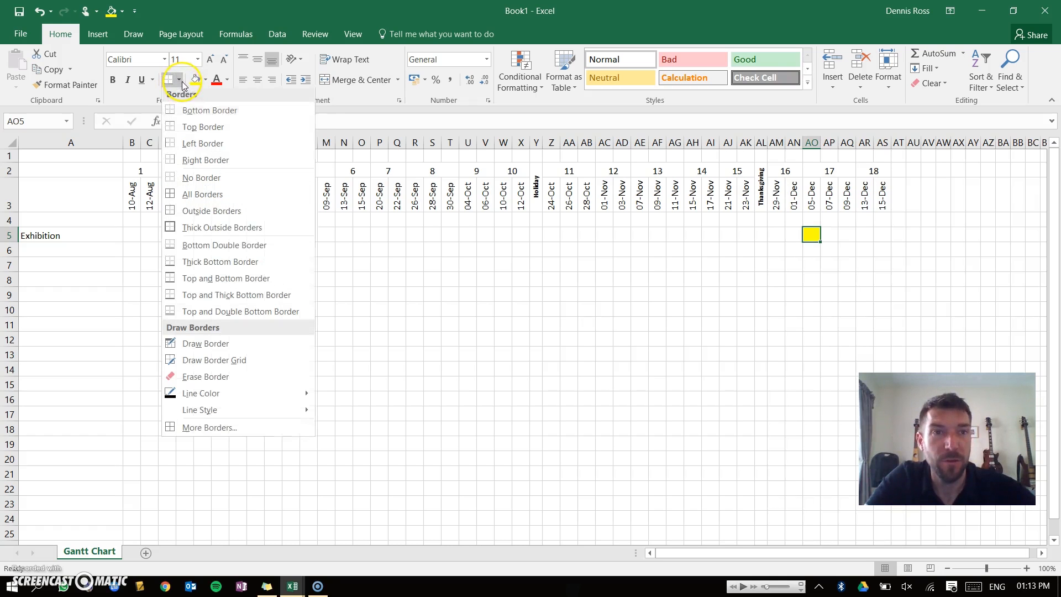
left_click(190, 232)
left_click(586, 368)
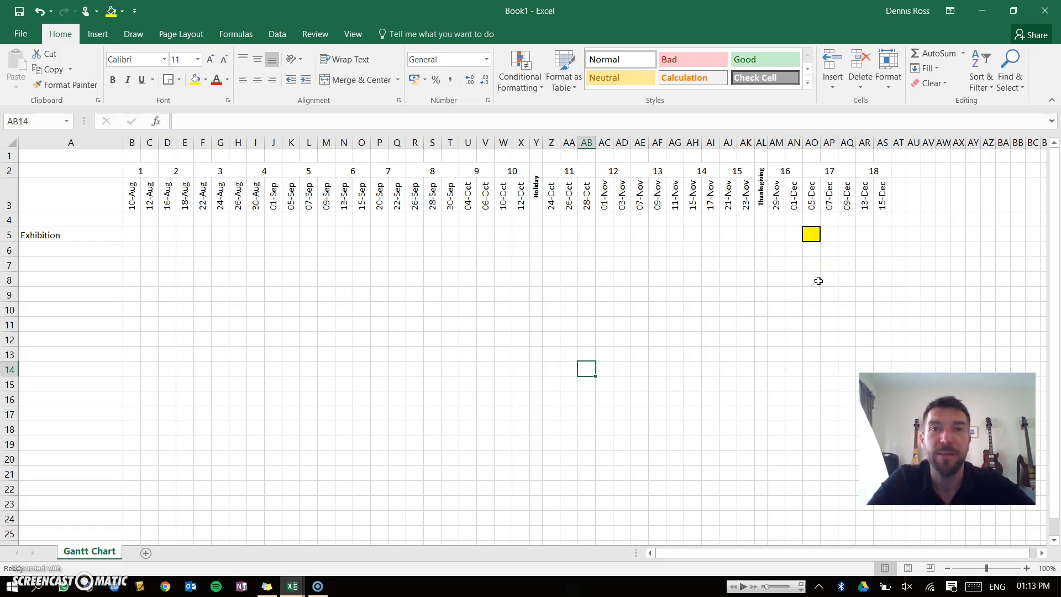
Fill the 07-Dec through 15-Dec cells of row 6 light blue.
left_click(811, 232)
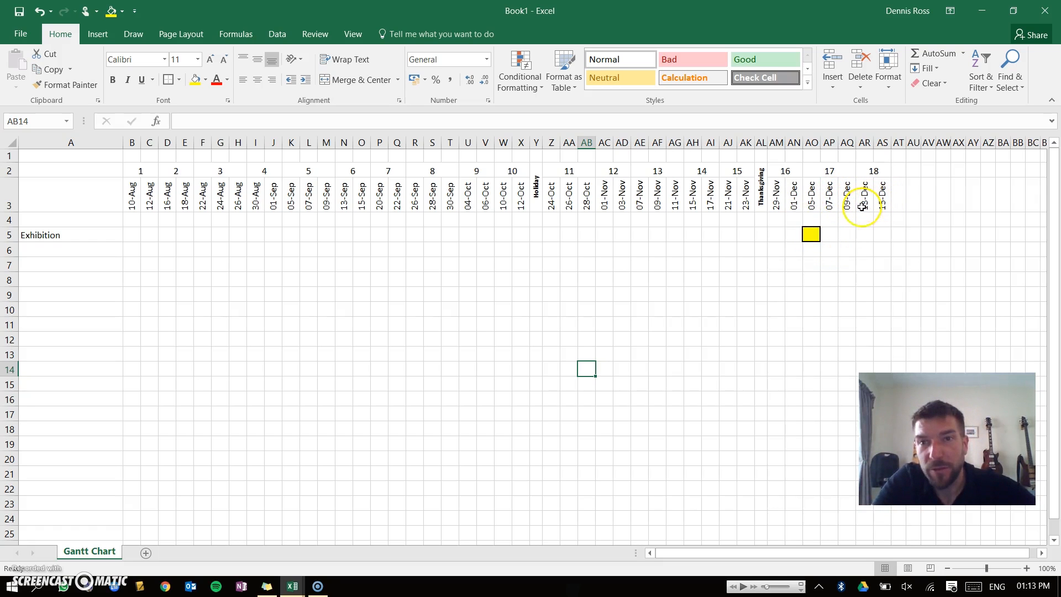
left_click_drag(829, 249, 877, 251)
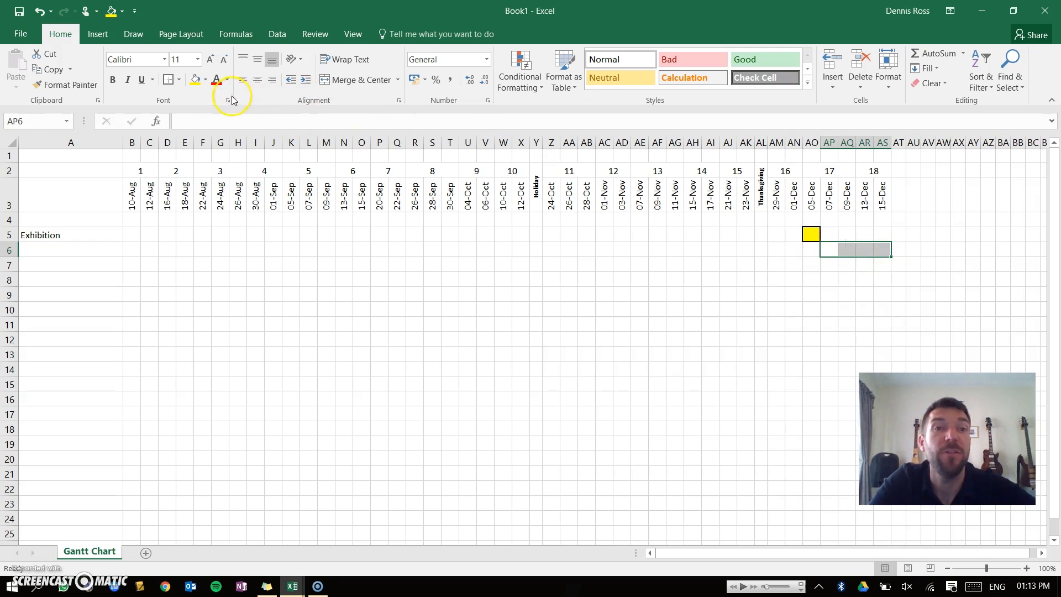
left_click(205, 79)
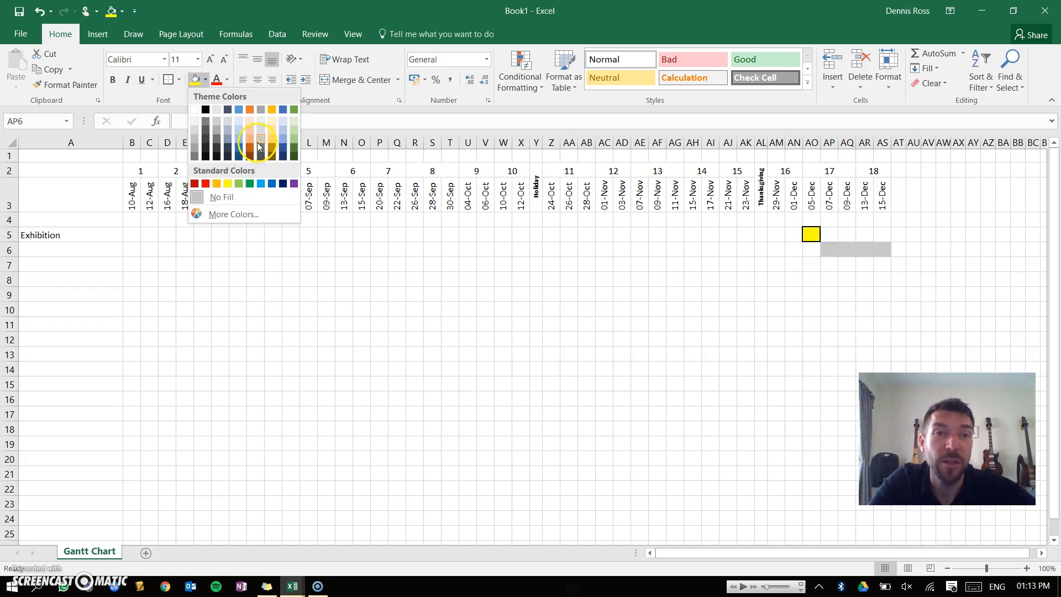
left_click(238, 143)
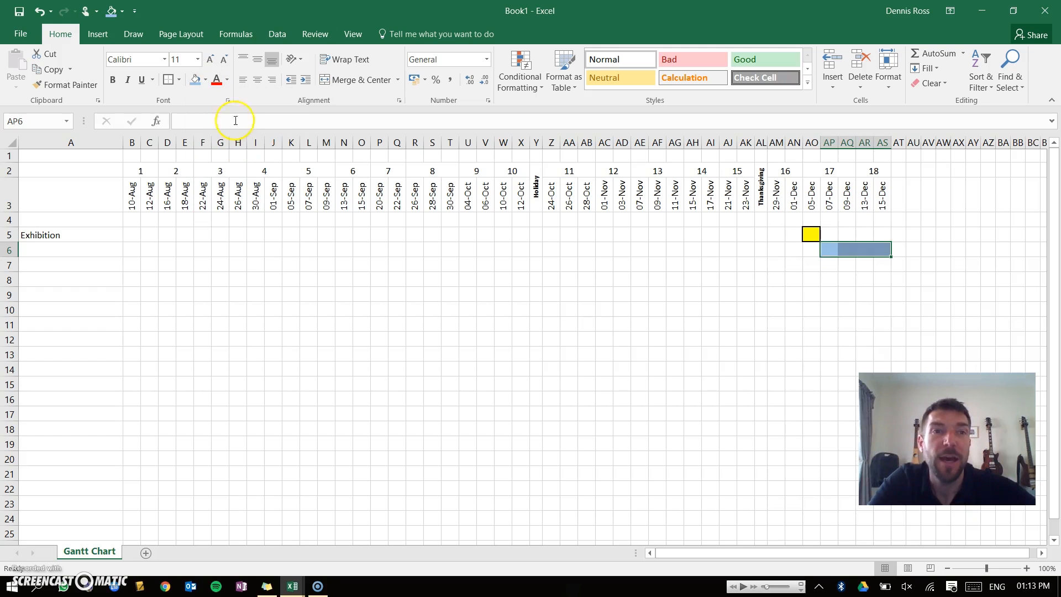
Enter the task name Reflection Interviews in cell A6.
left_click(68, 253)
type("Reflection Interviews")
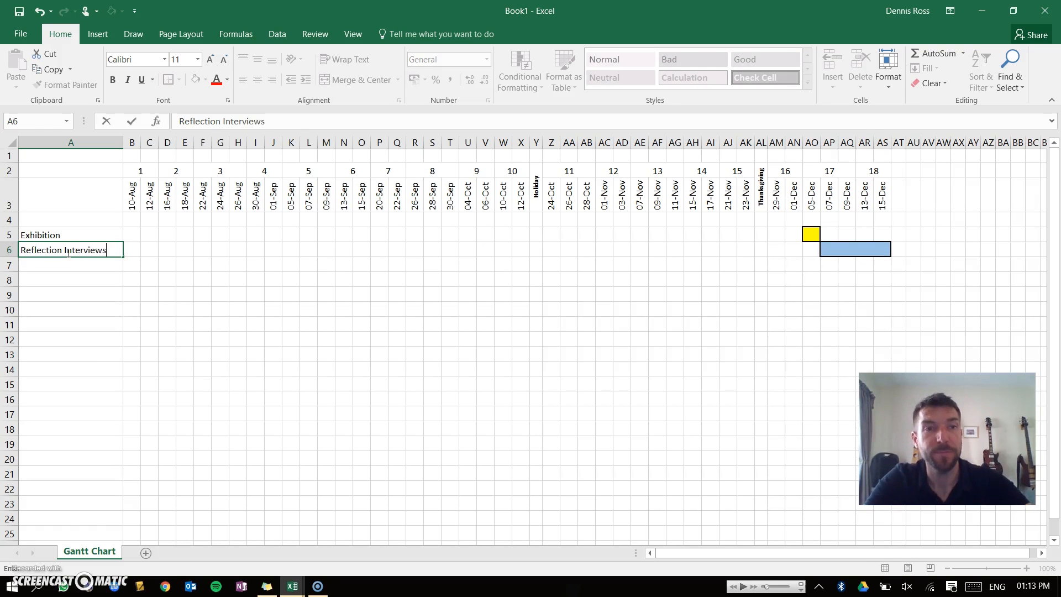
key("Return")
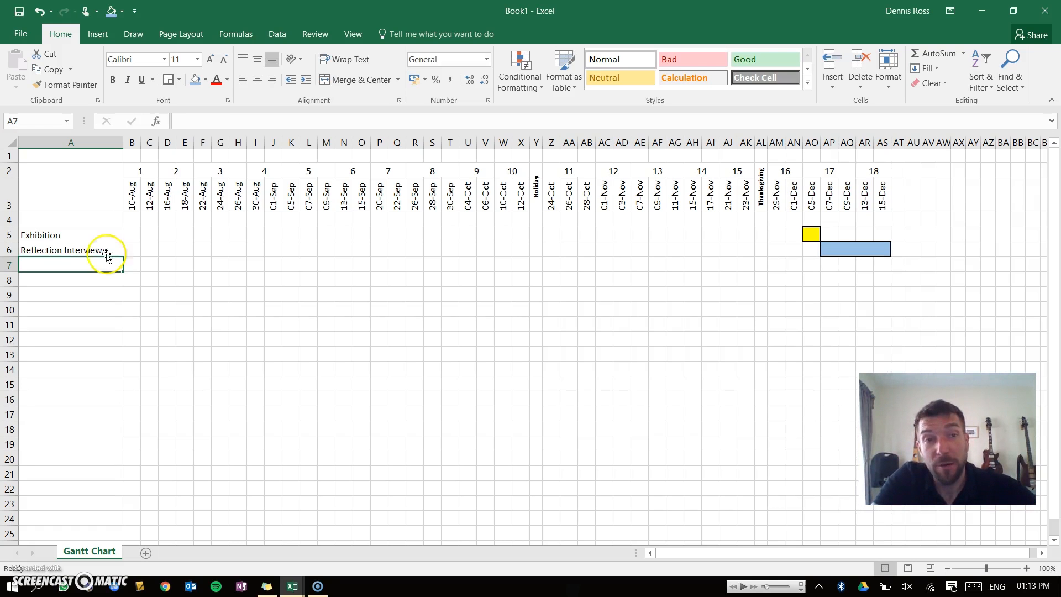
Move the Exhibition and Reflection Interviews rows with their bars down to rows 10 and 11.
left_click(49, 220)
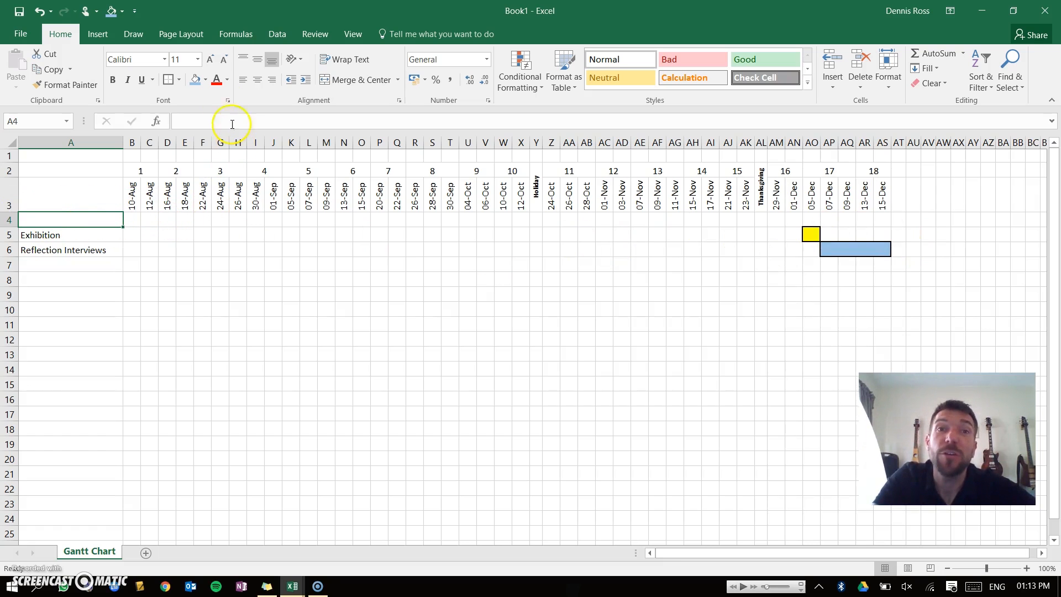
left_click_drag(60, 232, 83, 250)
left_click_drag(8, 235, 30, 334)
left_click(33, 237)
left_click(55, 220)
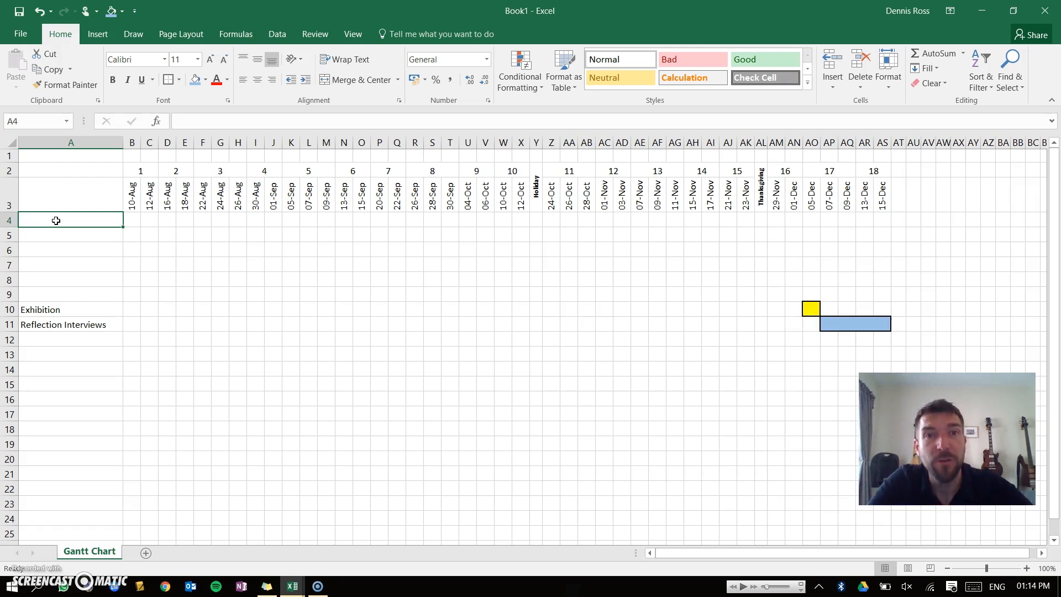
Make row 1 much taller and merge cells A1 through AS1 into one header cell.
key("alt")
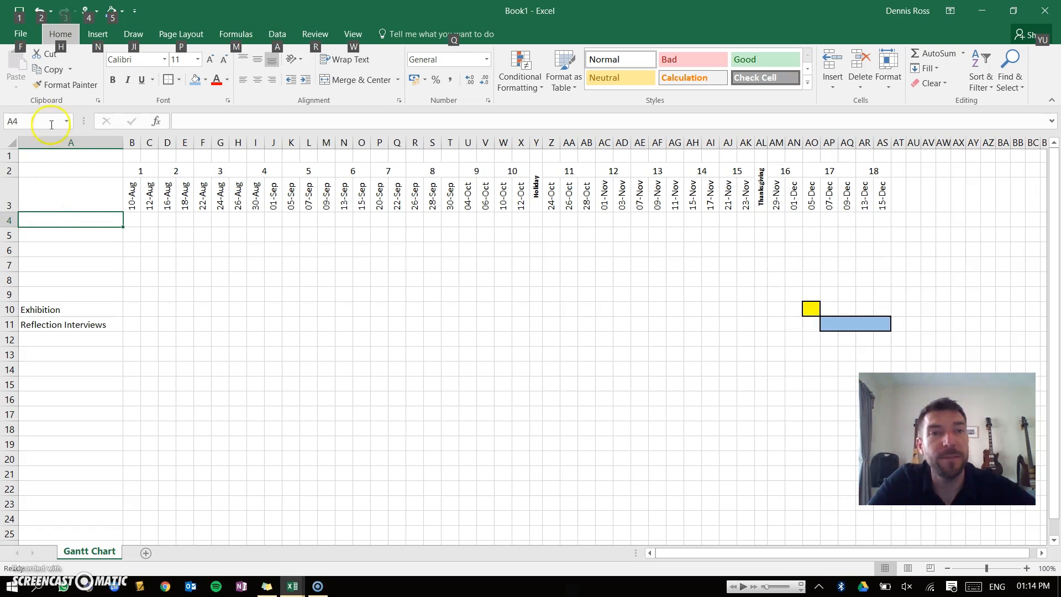
left_click(34, 156)
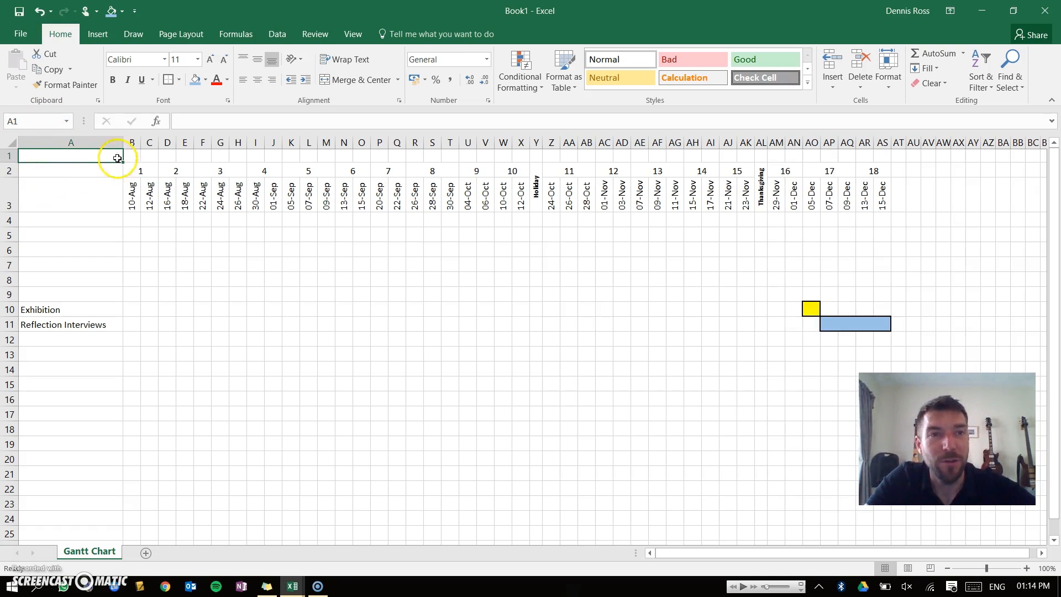
left_click_drag(10, 162, 10, 250)
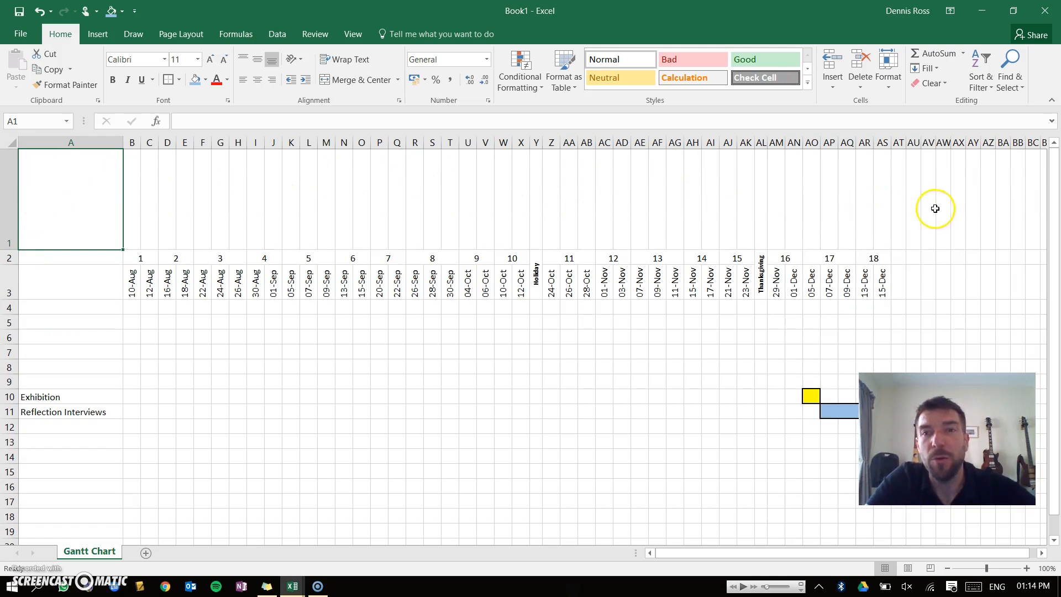
left_click_drag(881, 201, 48, 201)
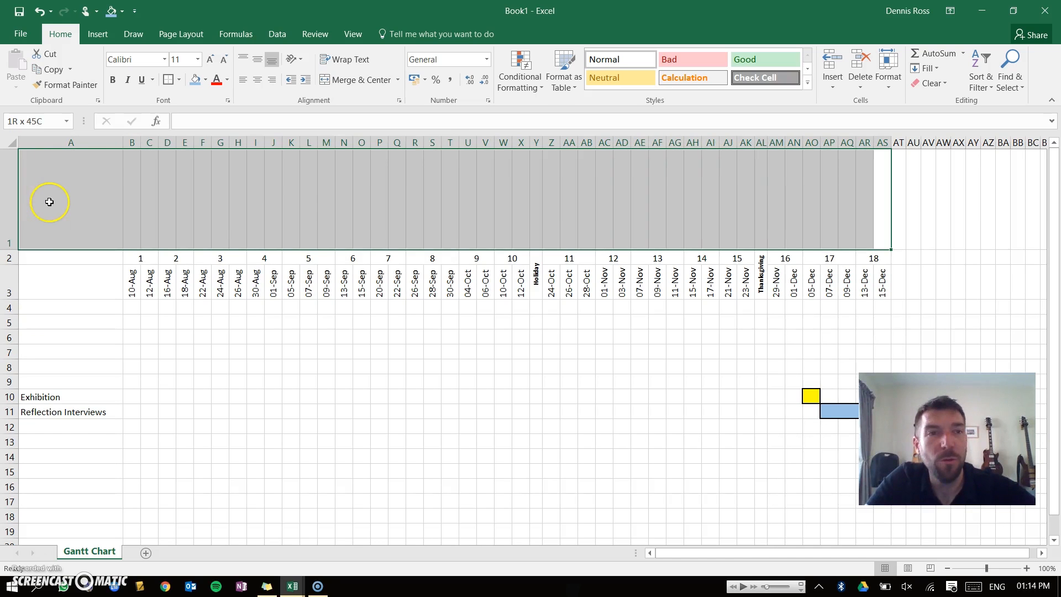
left_click(351, 79)
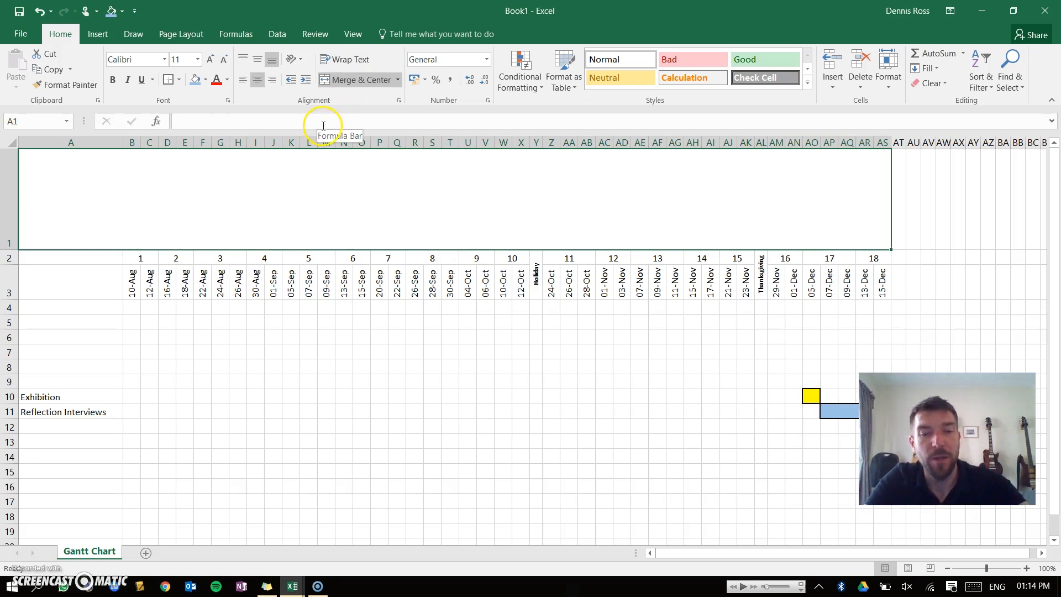
Enter the heading Project SMART goal in the merged top cell.
type("Proj")
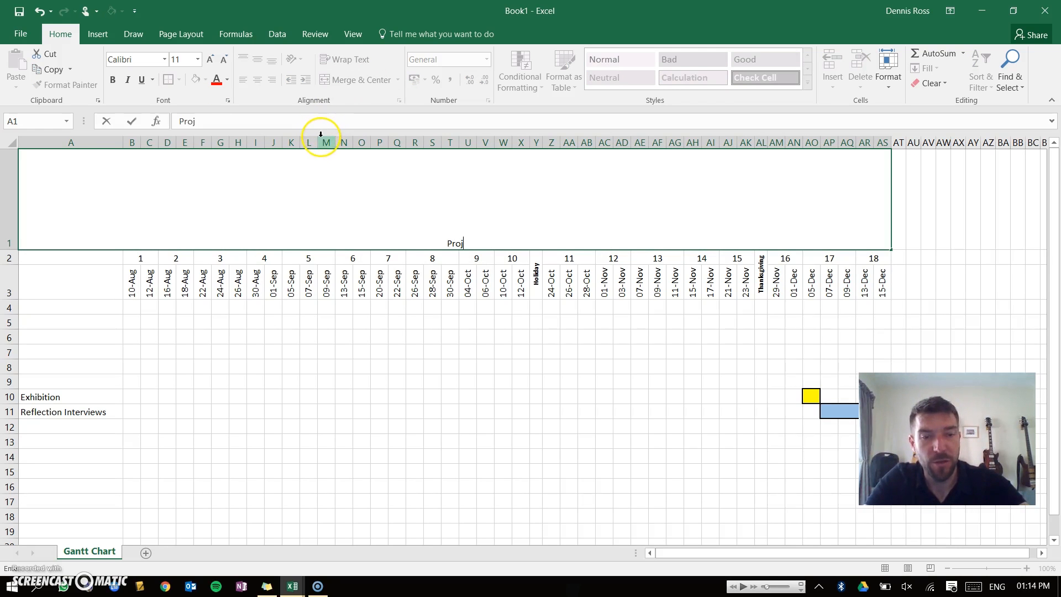
type("ect SMART goal")
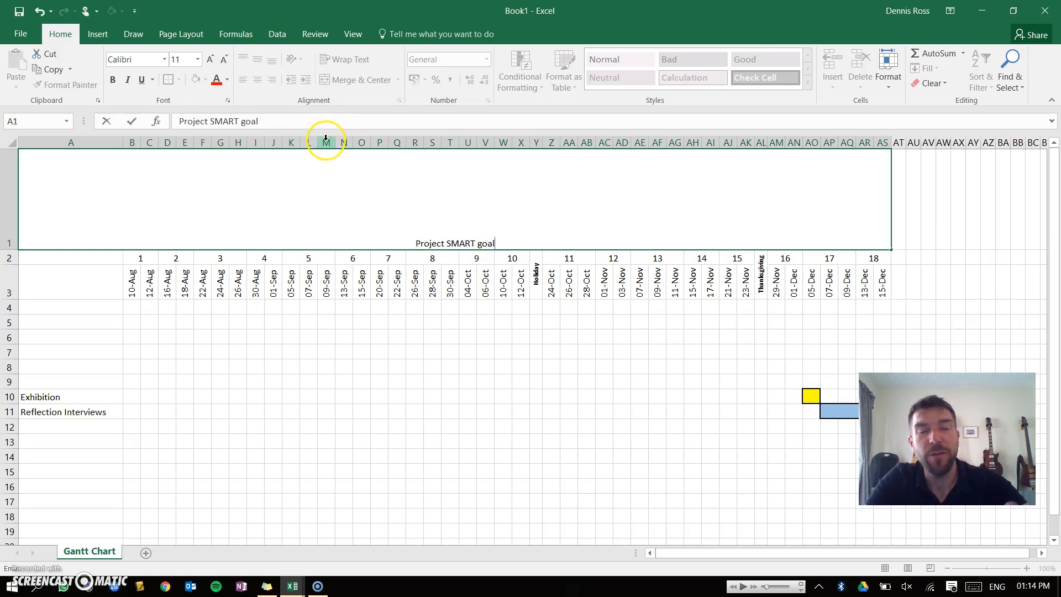
key("ctrl+Return")
key("Return")
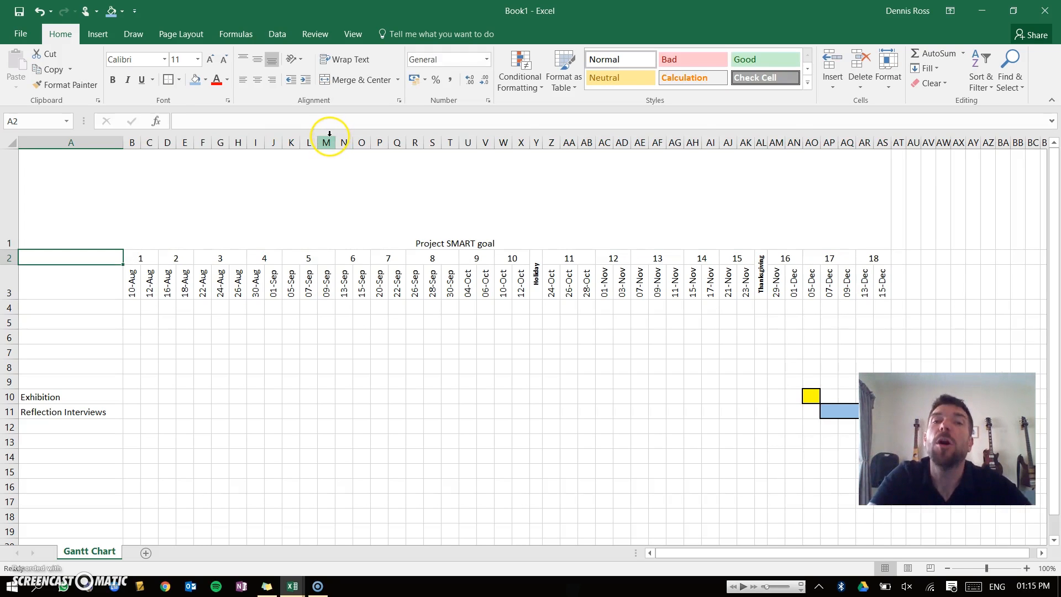
Align the heading to the top left of the merged cell and make it bold.
left_click(456, 232)
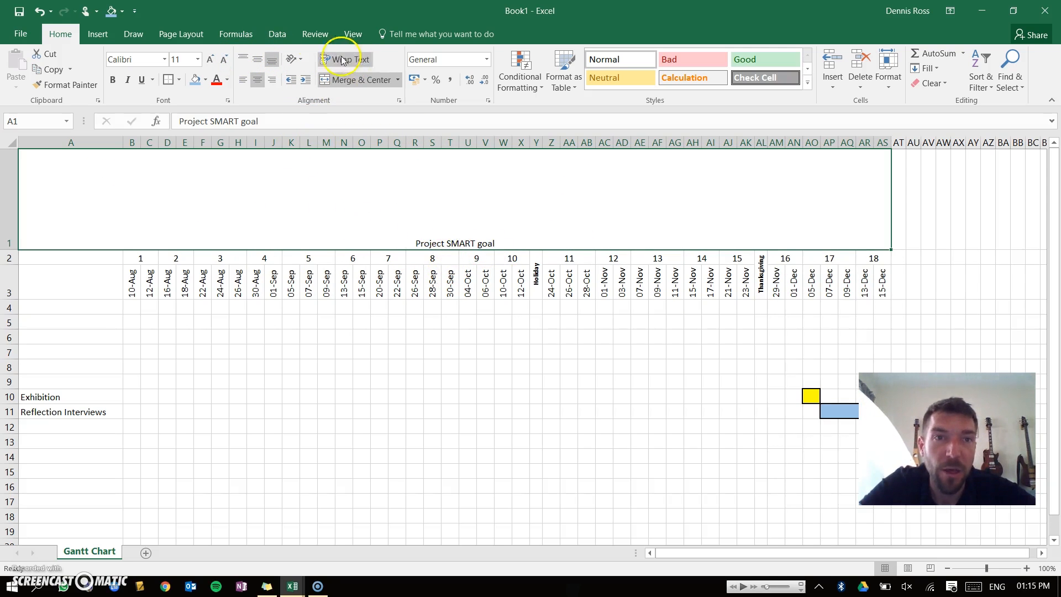
left_click(241, 60)
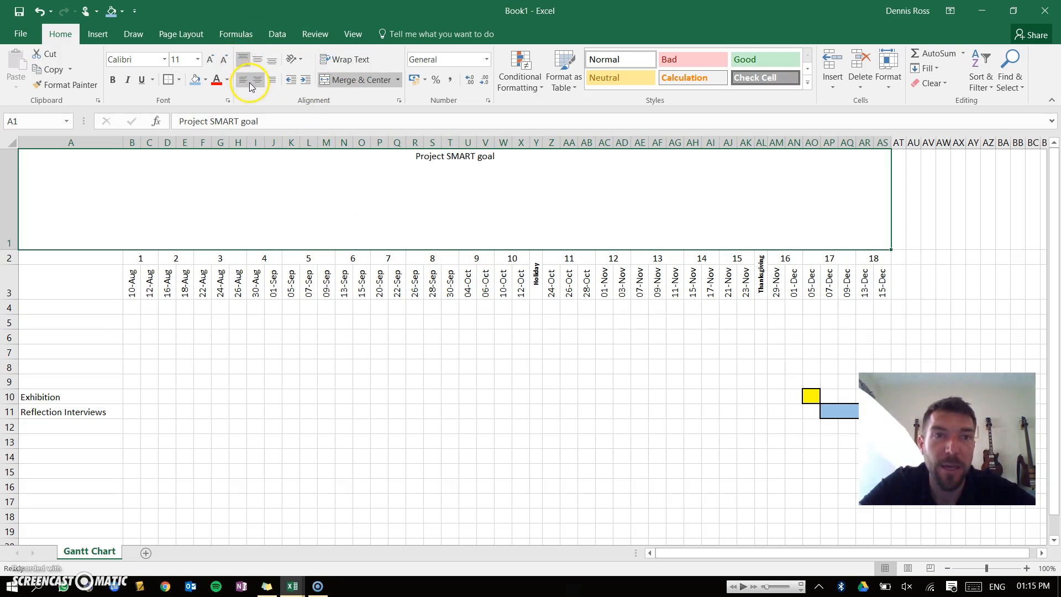
left_click(243, 80)
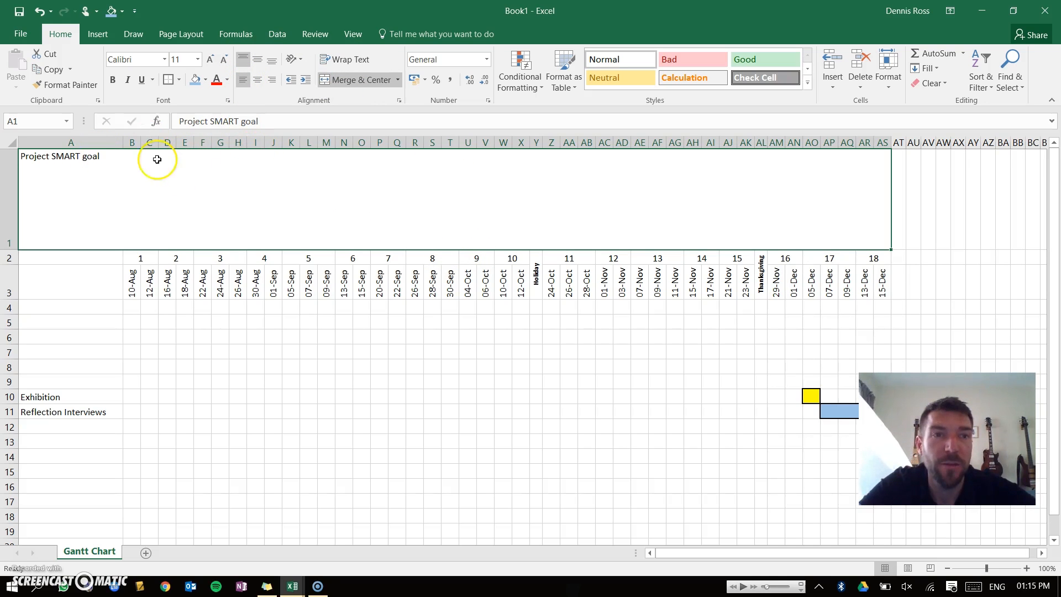
left_click(114, 82)
left_click(210, 61)
left_click(224, 59)
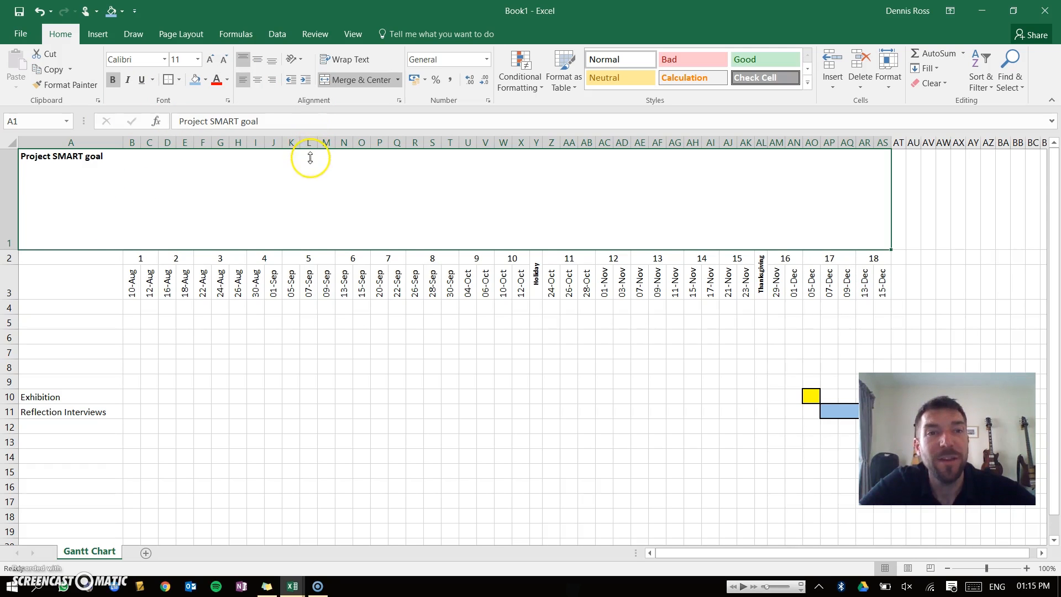
Add a second line with the placeholder text Blar below the heading in the top cell.
left_click(264, 122)
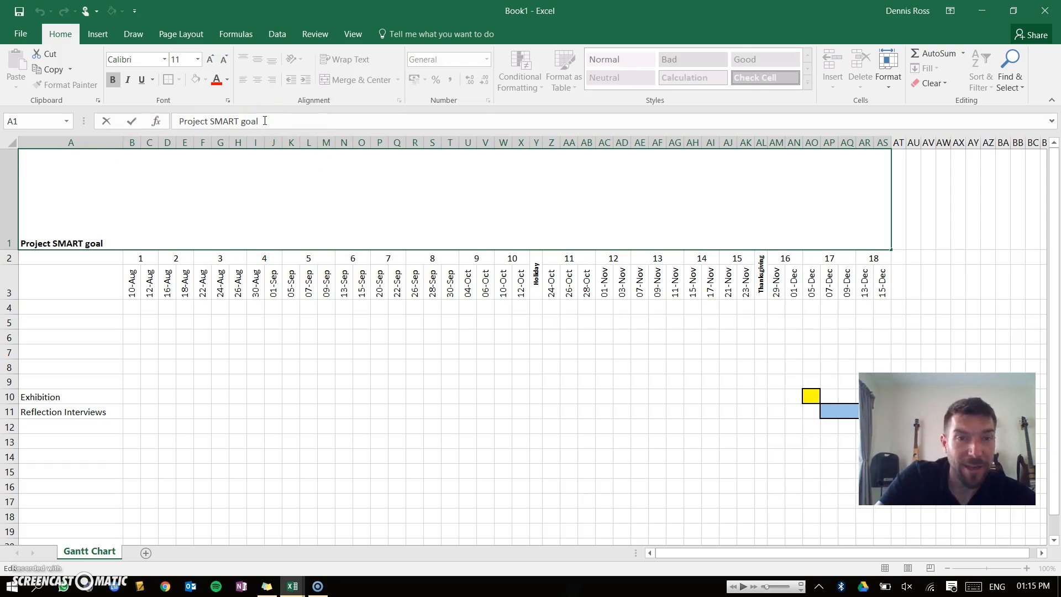
key("BackSpace")
key("BackSpace")
key("BackSpace")
key("BackSpace")
key("BackSpace")
key("BackSpace")
key("BackSpace")
key("BackSpace")
key("BackSpace")
key("BackSpace")
key("BackSpace")
key("BackSpace")
key("BackSpace")
key("BackSpace")
key("BackSpace")
key("BackSpace")
key("BackSpace")
key("BackSpace")
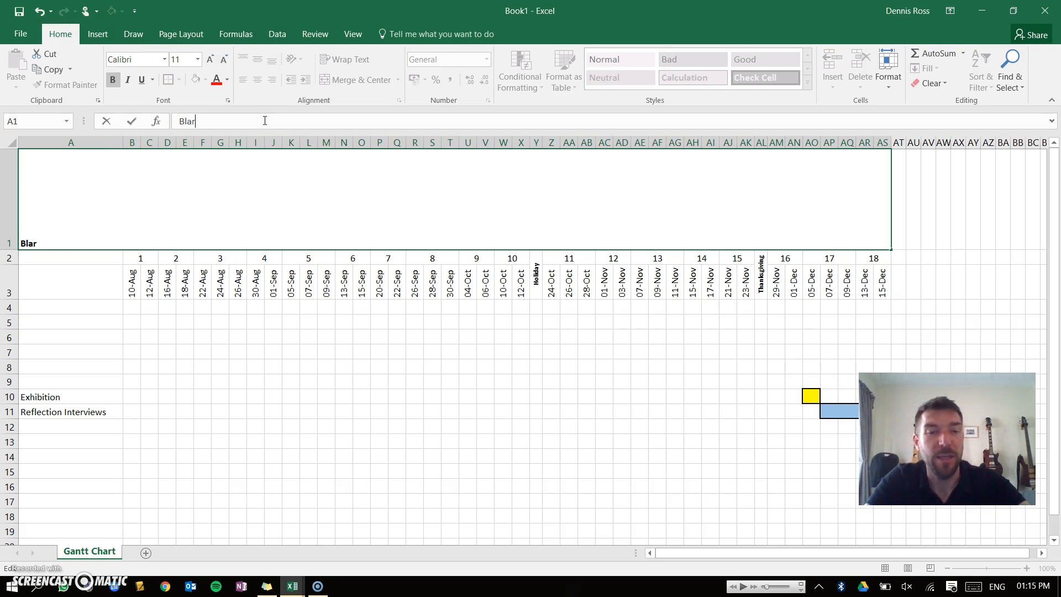
key("Escape")
left_click(64, 161)
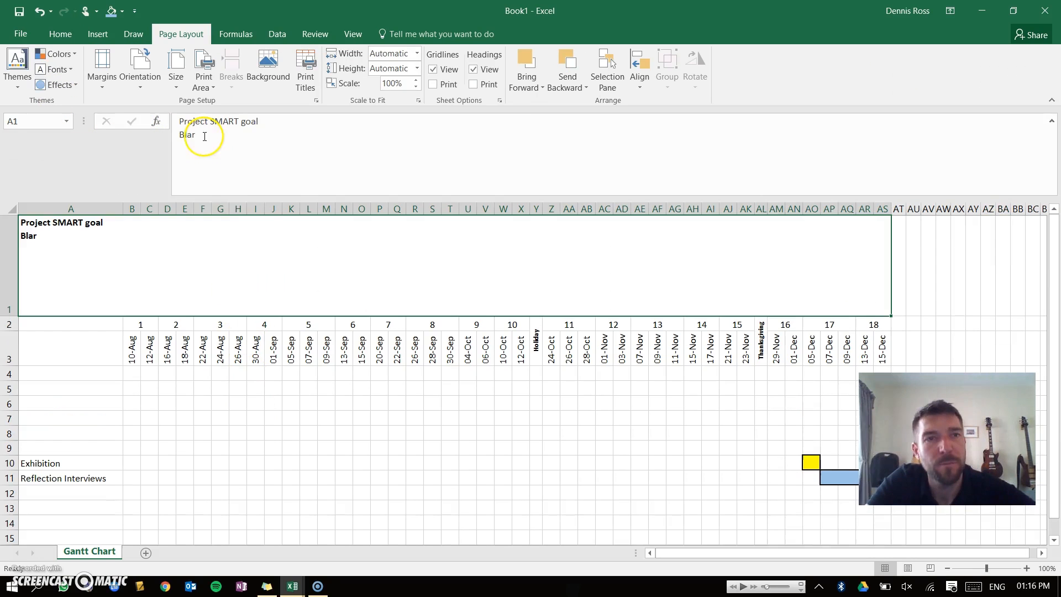
Remove the bold formatting from the Blar line of the heading cell.
left_click_drag(199, 136, 102, 122)
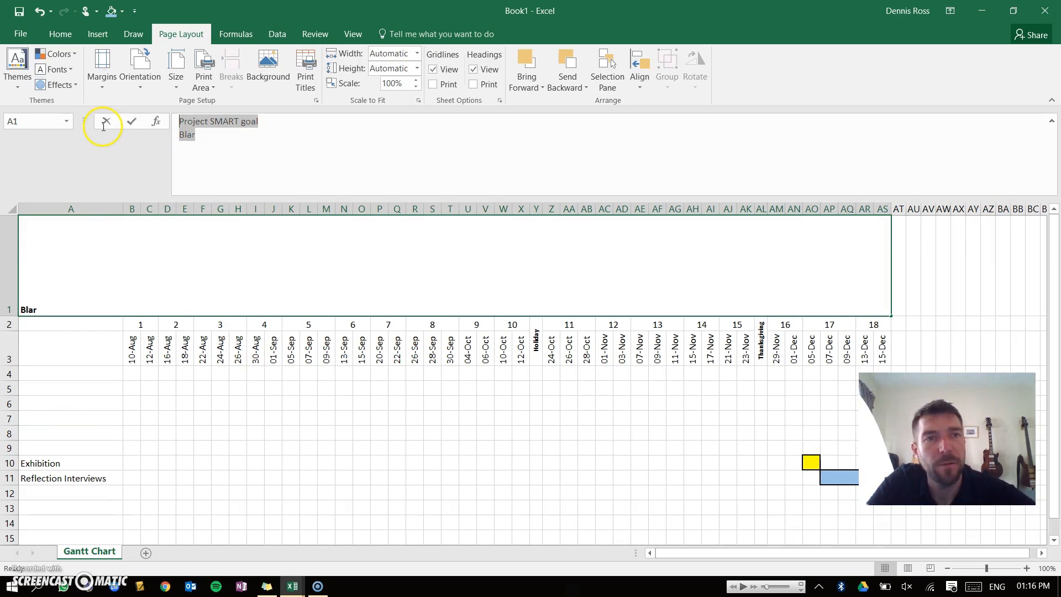
left_click(220, 137)
left_click_drag(213, 136, 117, 137)
key("alt")
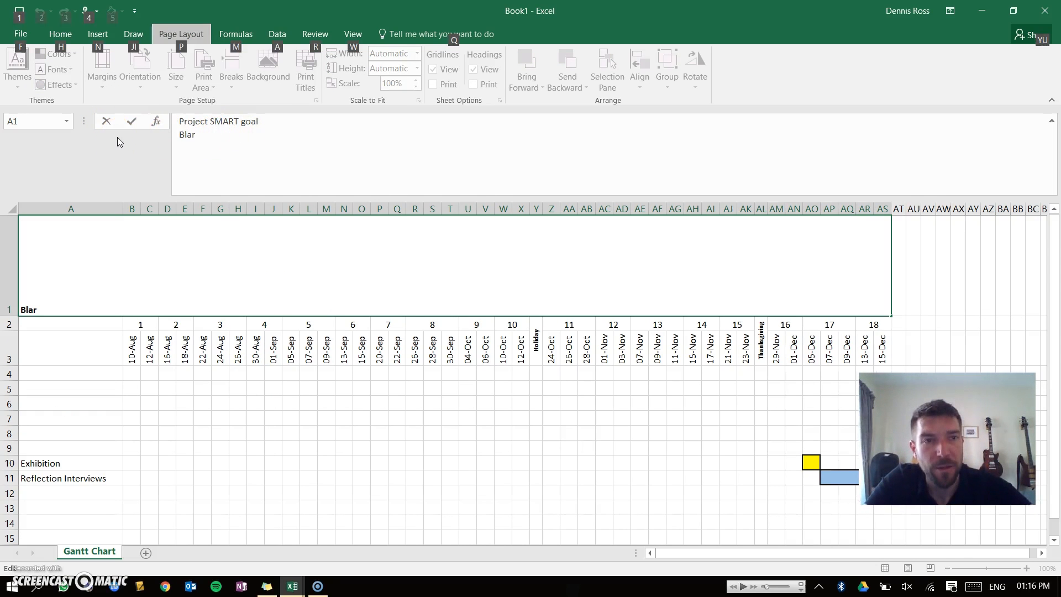
key("alt")
left_click_drag(222, 166, 168, 131)
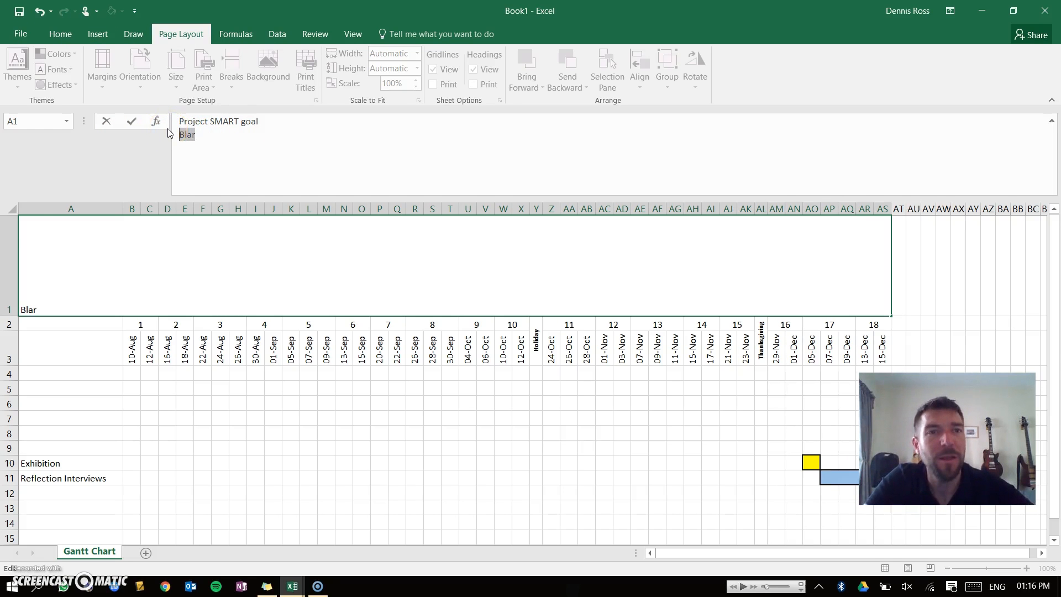
key("Return")
left_click(50, 232)
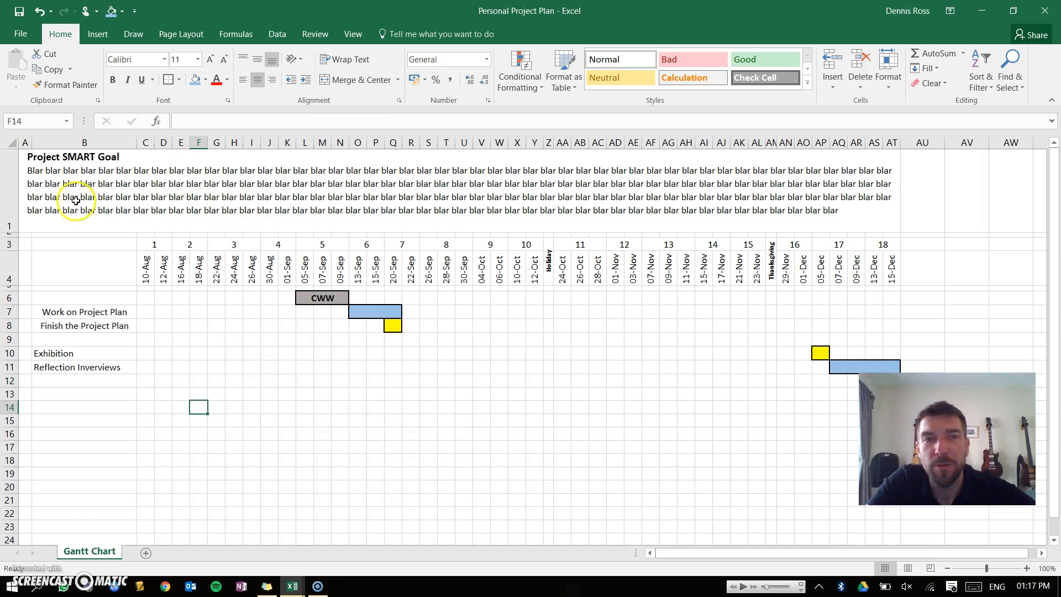
left_click(12, 233)
right_click(16, 238)
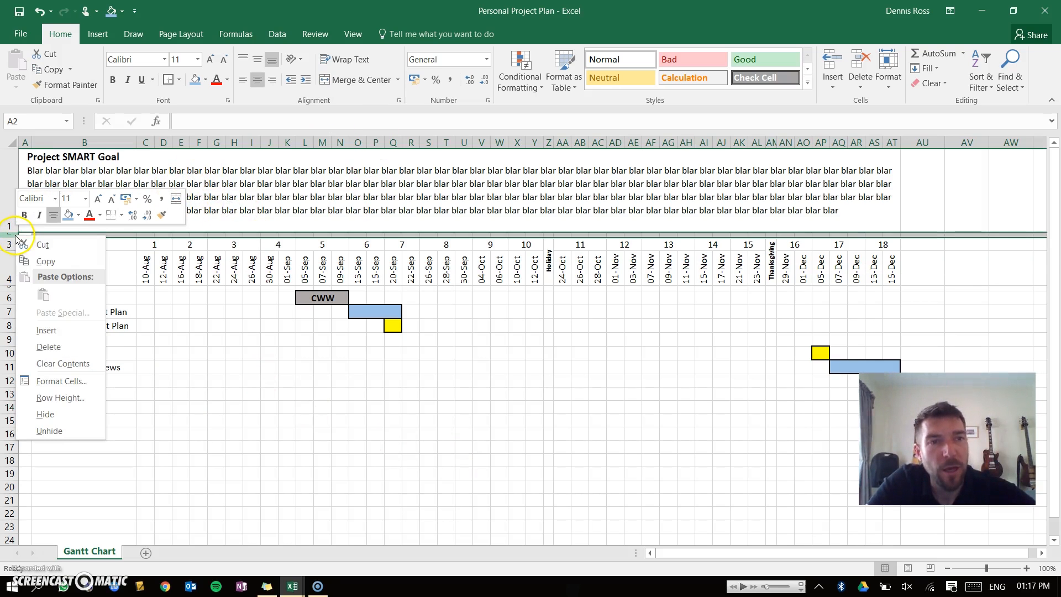
key("Escape")
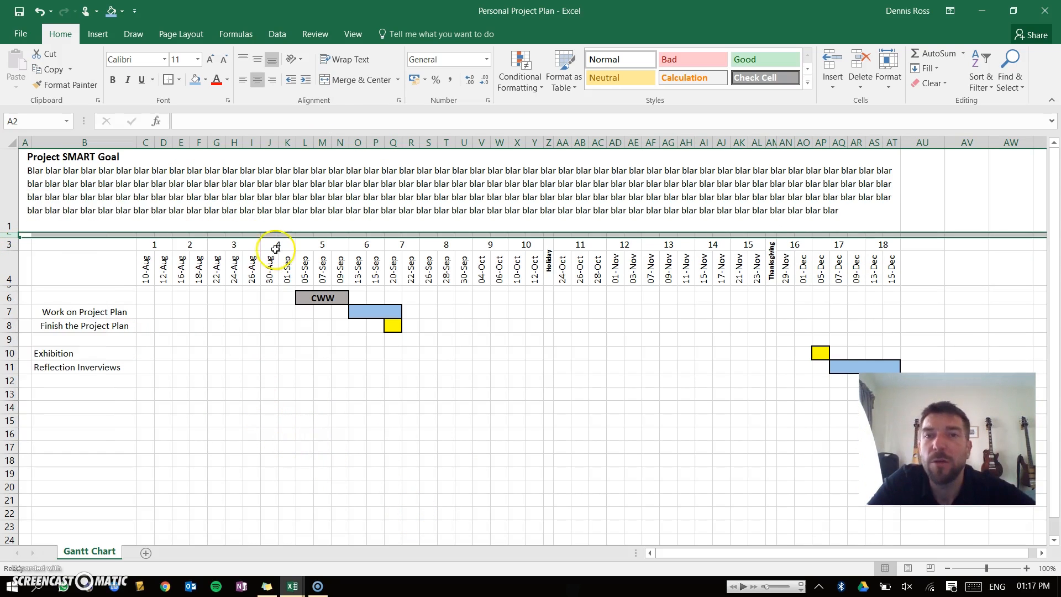
left_click(51, 300)
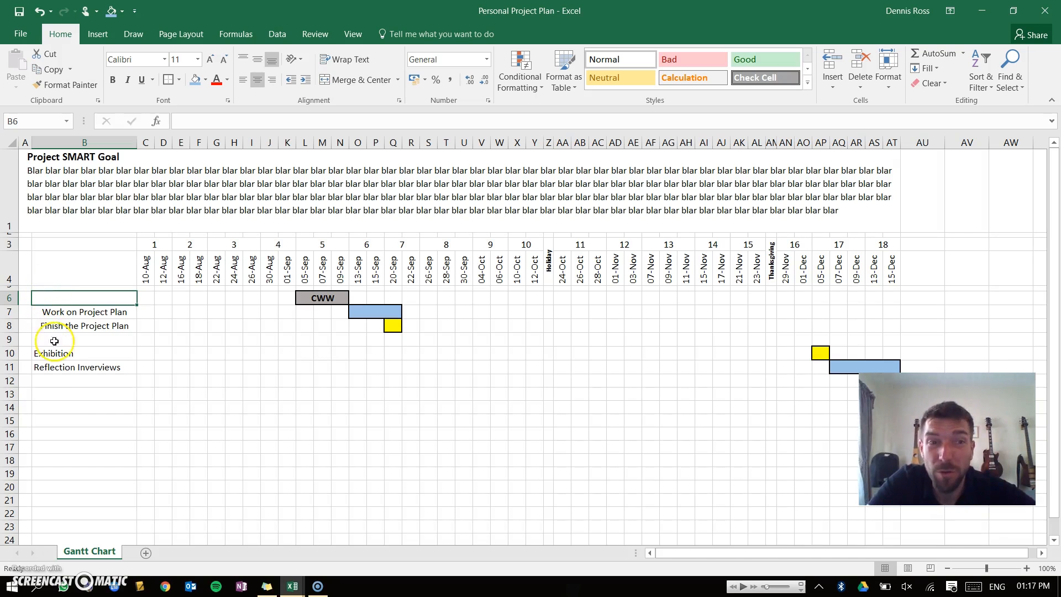
left_click(69, 379)
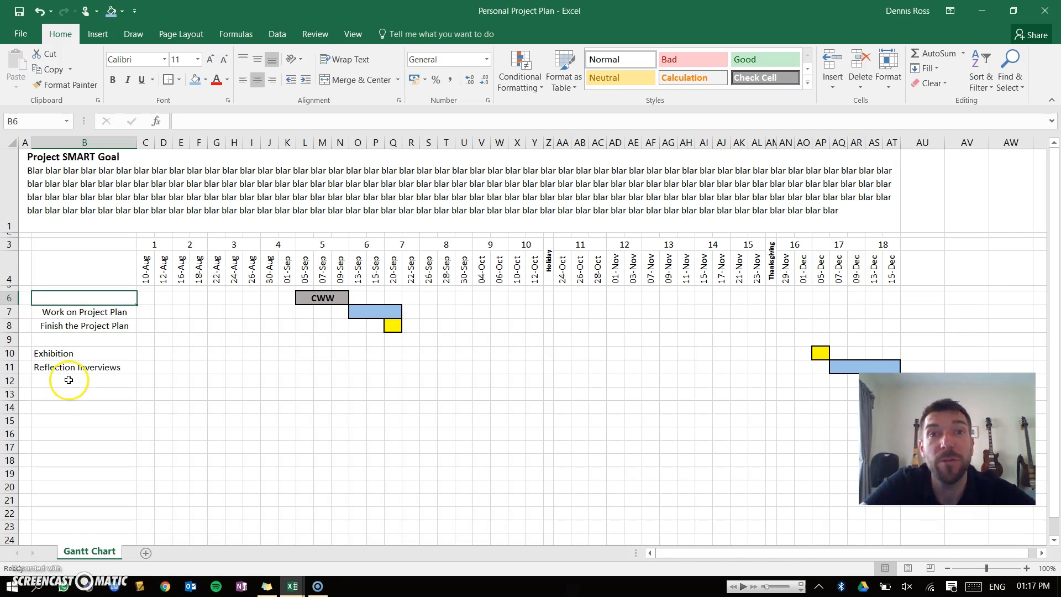